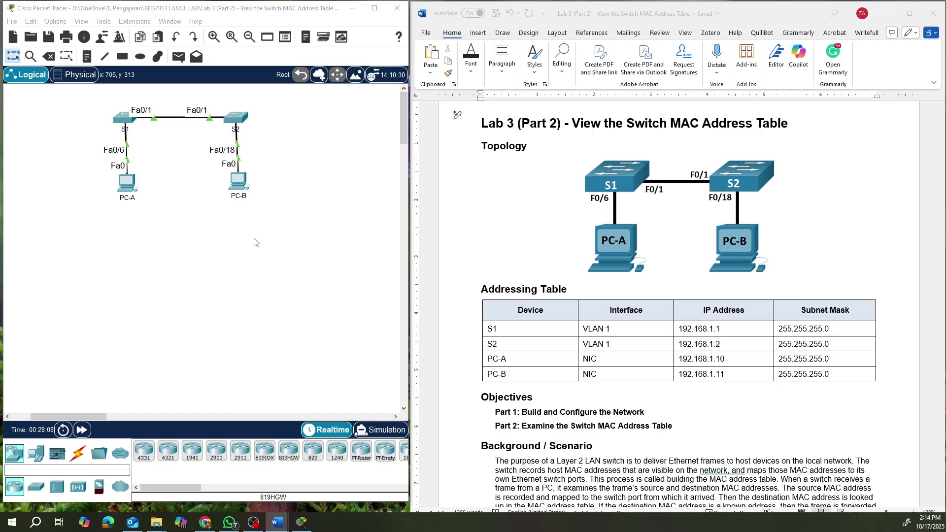
Read the lab's objectives and the background section on how a switch builds its MAC address table and handles known and unknown addresses
{"action": "scroll", "coordinate": [602, 296], "scroll_direction": "down", "scroll_amount": 2}
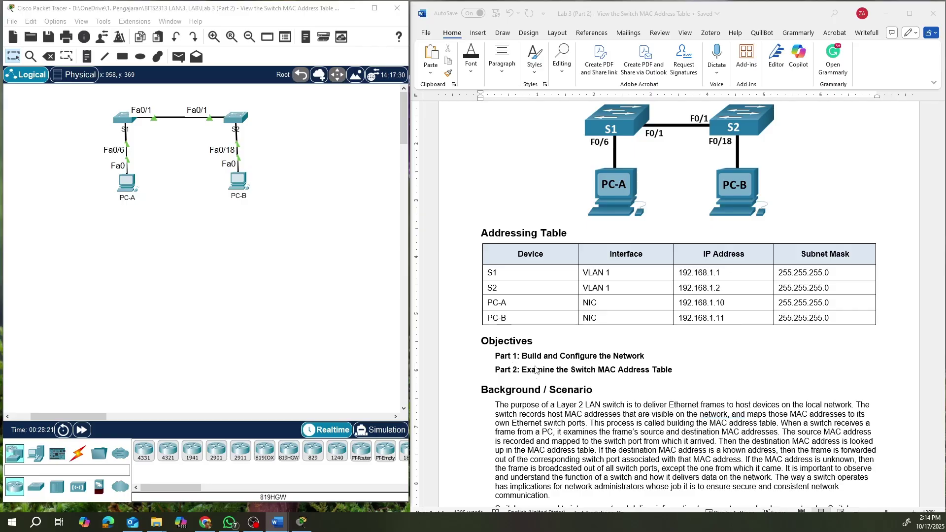
{"action": "left_click", "coordinate": [590, 373]}
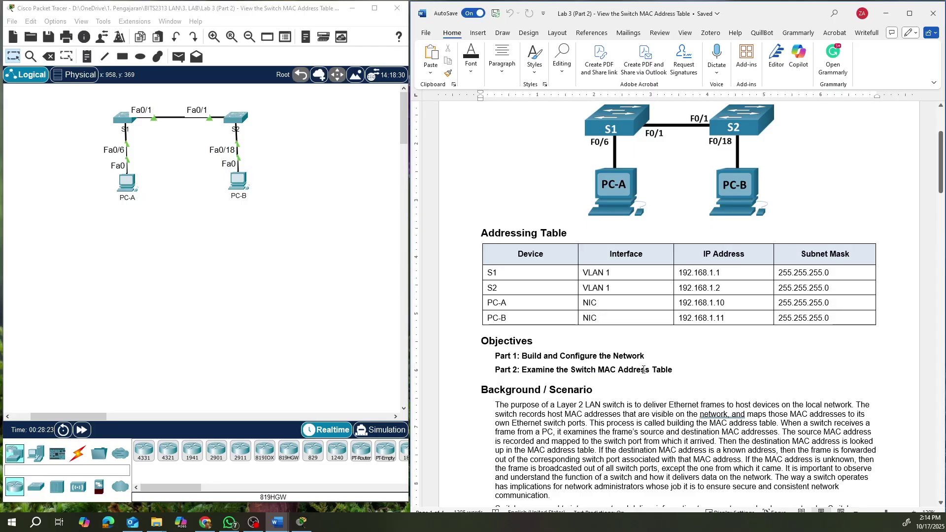
{"action": "scroll", "coordinate": [643, 370], "scroll_direction": "up", "scroll_amount": 1}
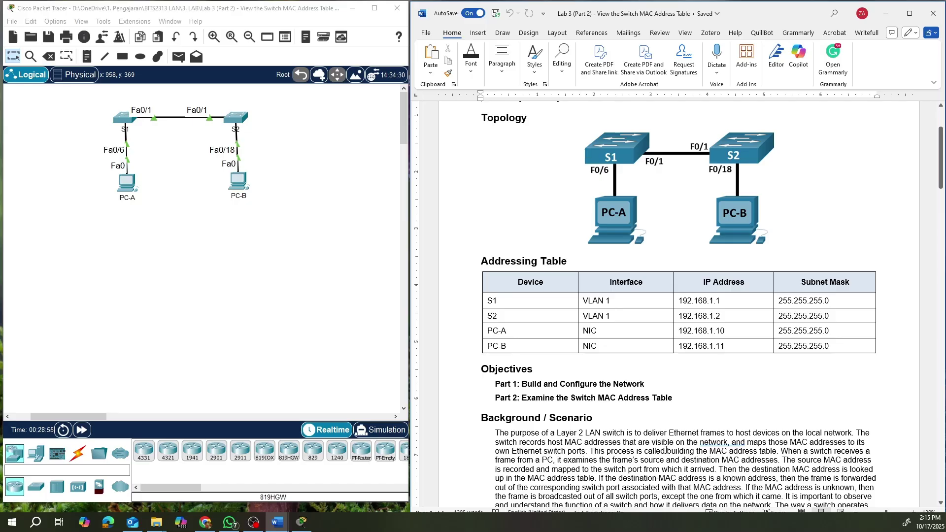
{"action": "left_click_drag", "start_coordinate": [666, 450], "coordinate": [777, 451]}
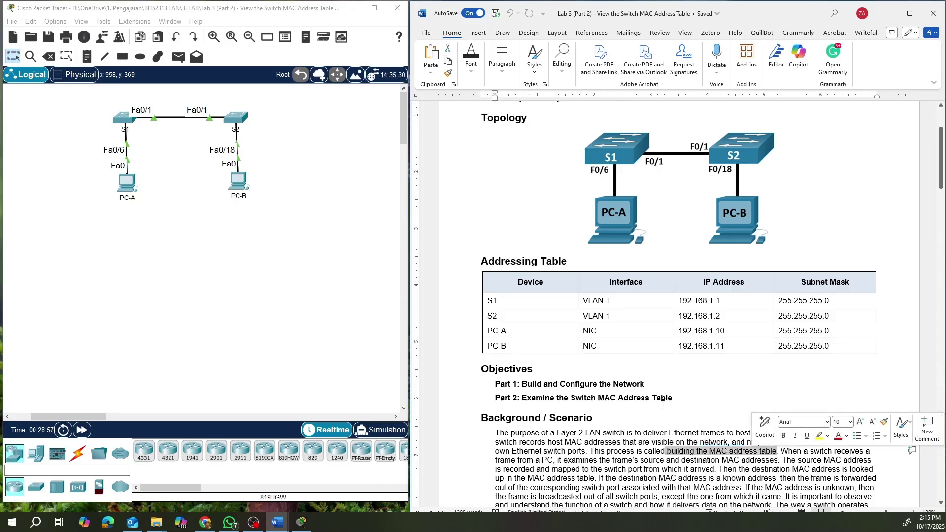
{"action": "left_click", "coordinate": [578, 461]}
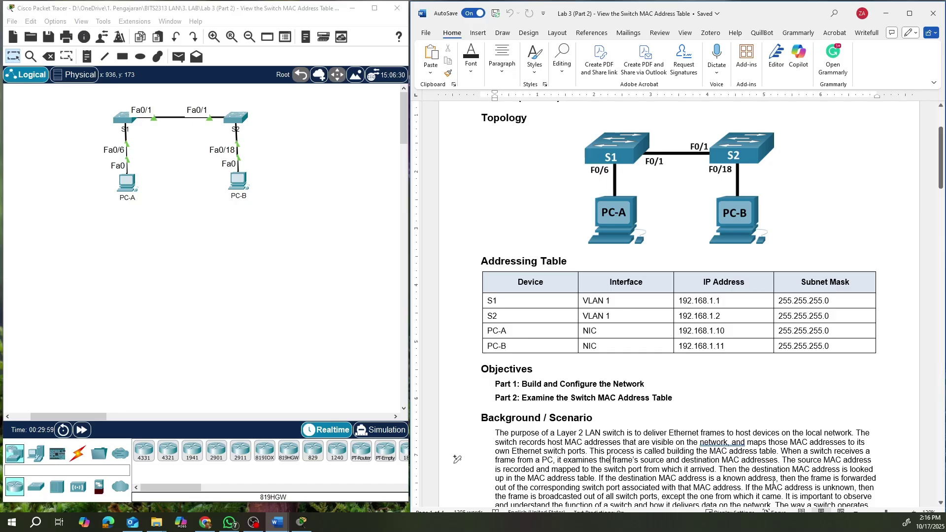
{"action": "left_click_drag", "start_coordinate": [613, 469], "coordinate": [770, 470]}
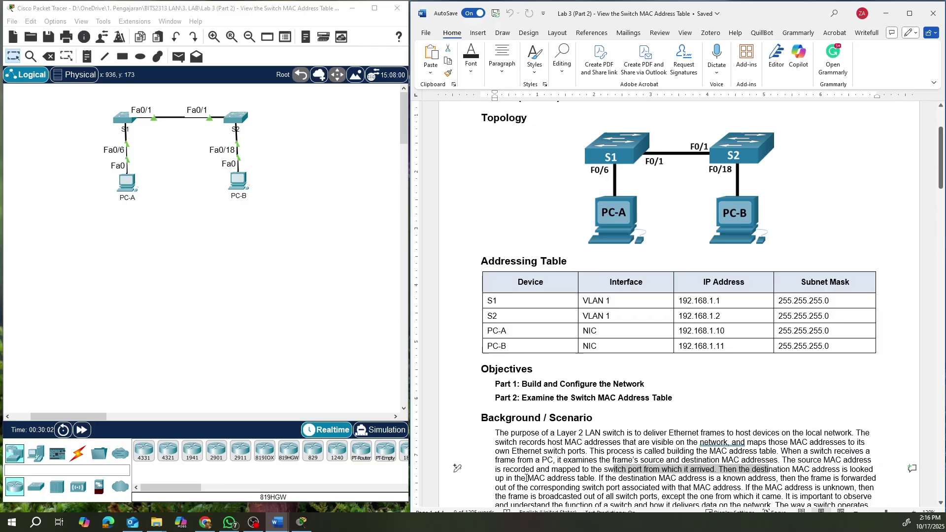
{"action": "left_click", "coordinate": [598, 479]}
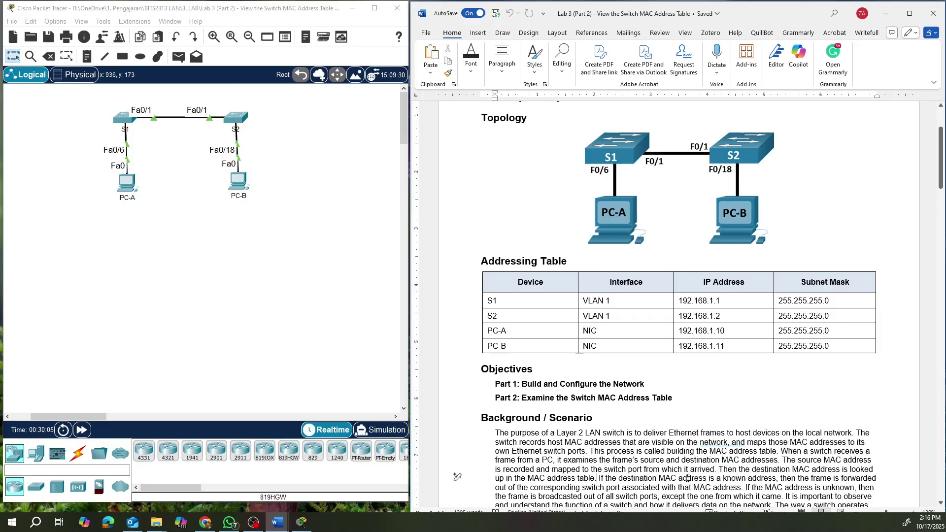
{"action": "left_click_drag", "start_coordinate": [686, 479], "coordinate": [778, 478]}
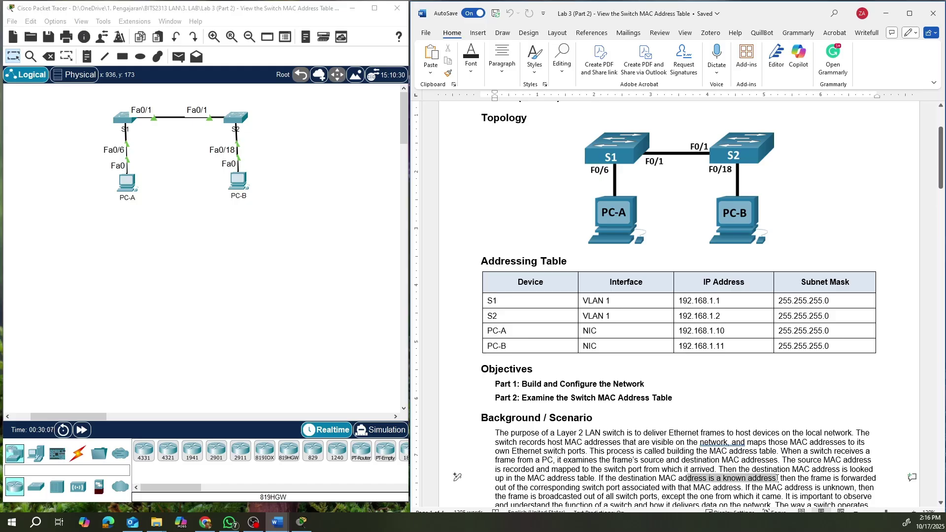
{"action": "left_click", "coordinate": [791, 476]}
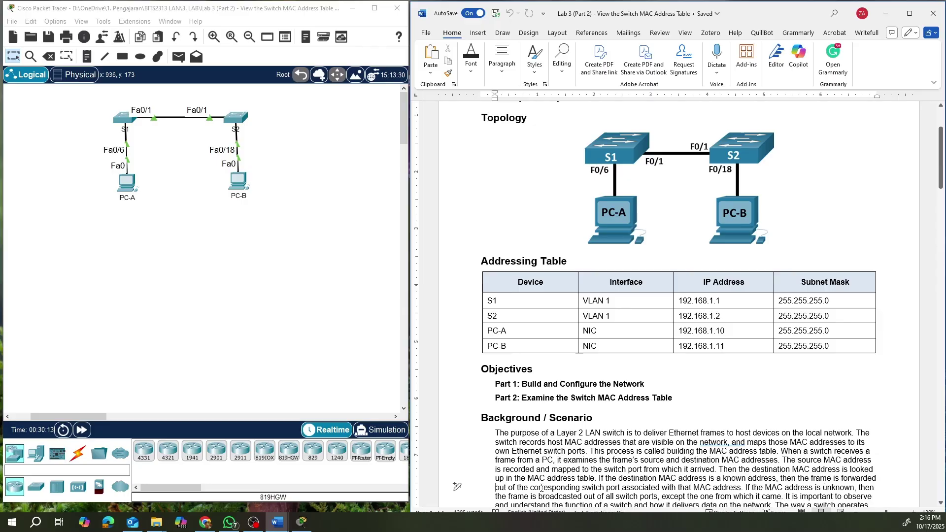
{"action": "left_click_drag", "start_coordinate": [495, 488], "coordinate": [619, 490]}
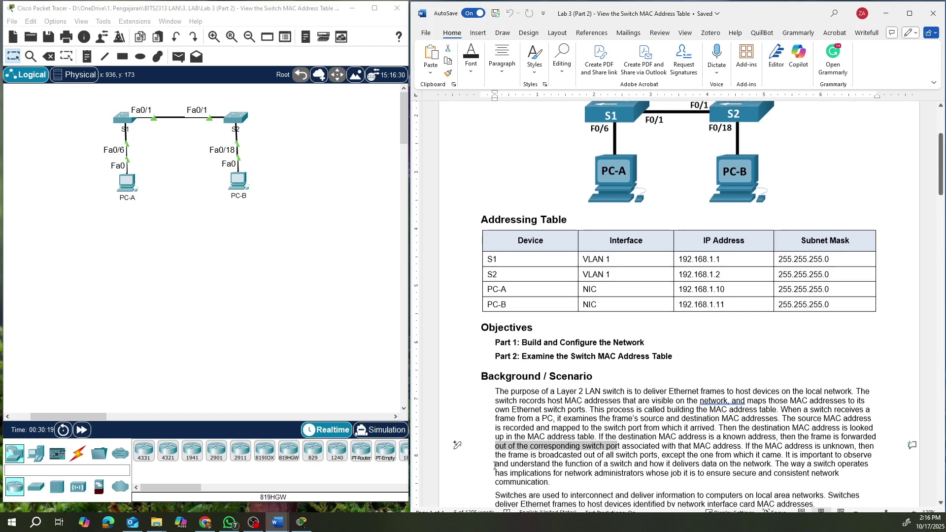
{"action": "scroll", "coordinate": [495, 466], "scroll_direction": "down", "scroll_amount": 2}
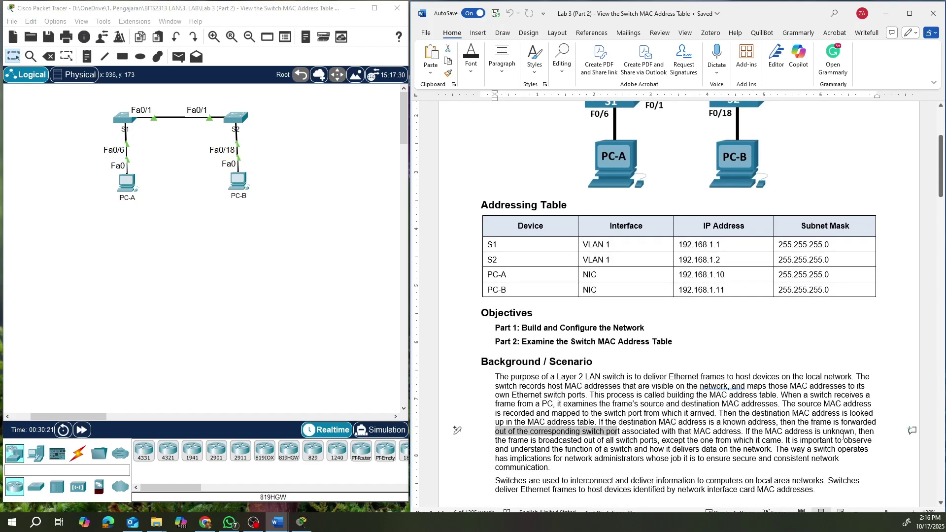
{"action": "left_click_drag", "start_coordinate": [824, 432], "coordinate": [855, 433]}
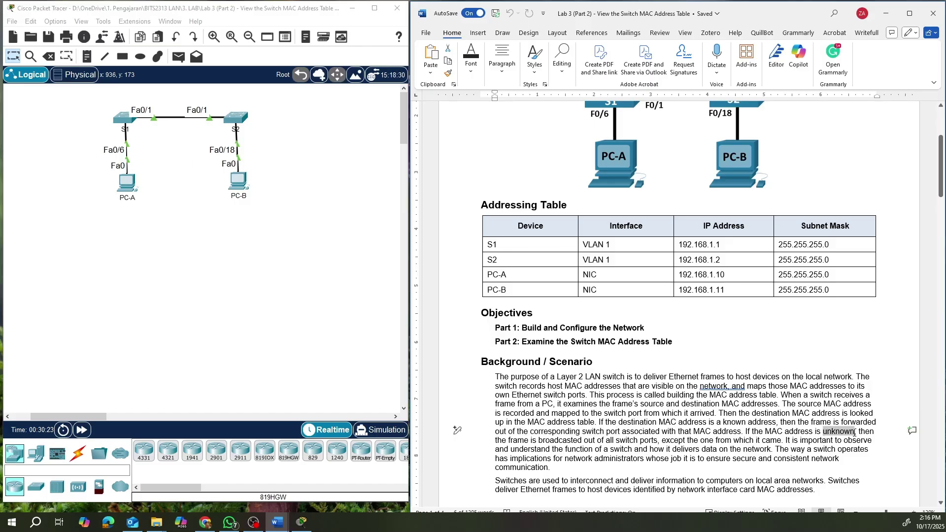
{"action": "left_click", "coordinate": [633, 450]}
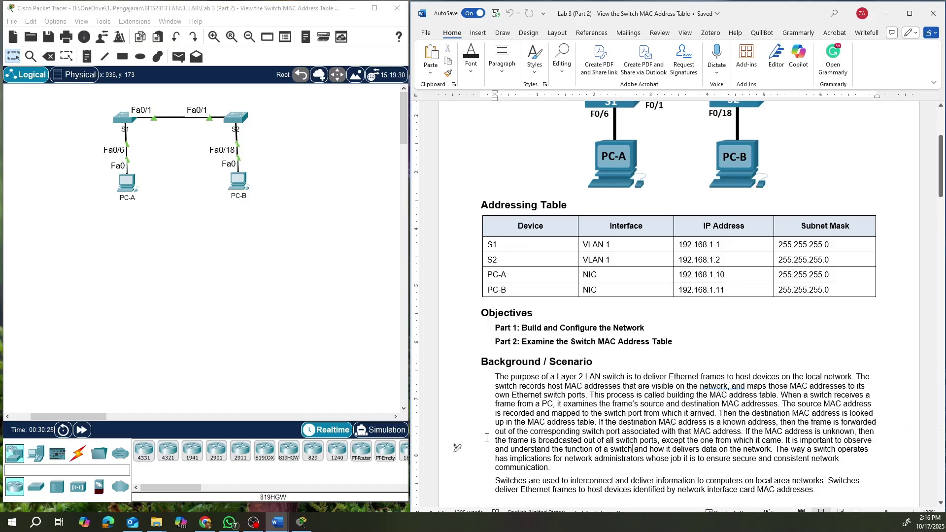
{"action": "left_click_drag", "start_coordinate": [495, 440], "coordinate": [658, 440]}
{"action": "left_click", "coordinate": [800, 441]}
{"action": "scroll", "coordinate": [721, 234], "scroll_direction": "up", "scroll_amount": 2}
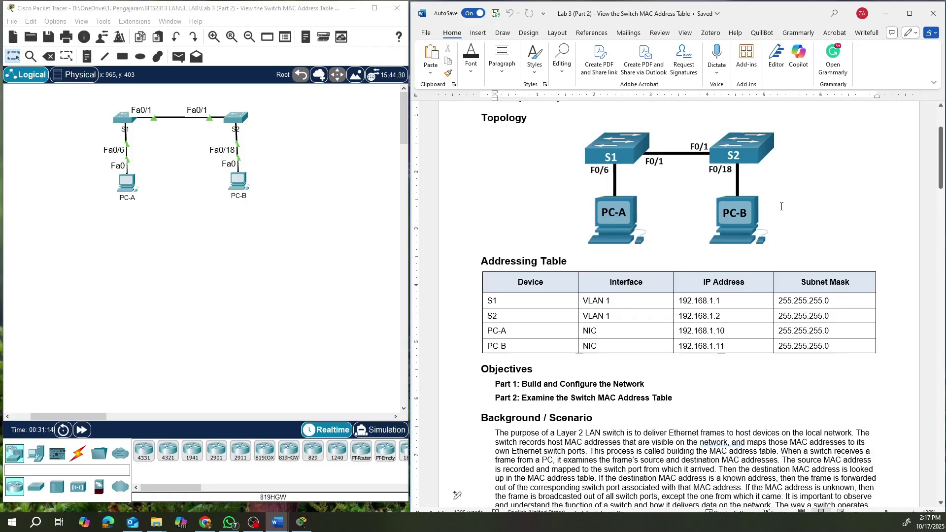
Review the lab instructions for Part 1 and for recording device MAC addresses in Part 2, Step 1
{"action": "scroll", "coordinate": [773, 289], "scroll_direction": "down", "scroll_amount": 12}
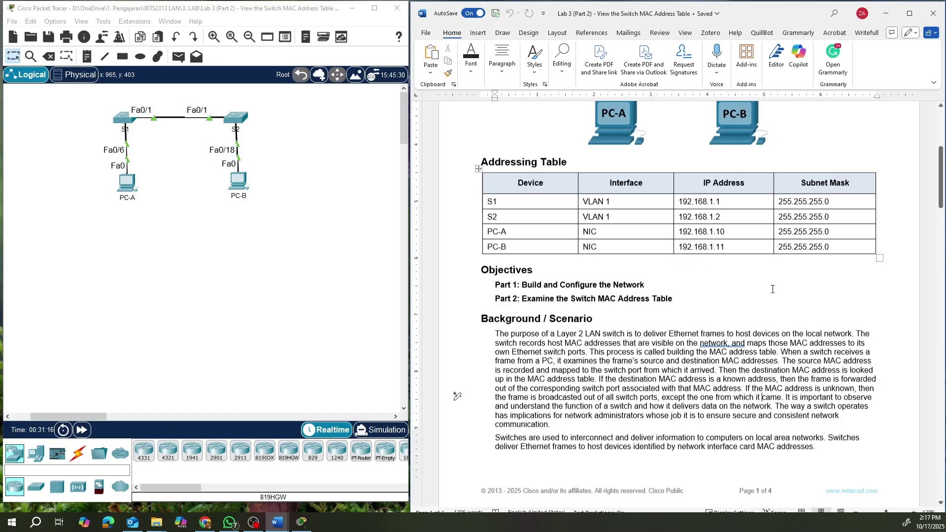
{"action": "scroll", "coordinate": [772, 290], "scroll_direction": "down", "scroll_amount": 6}
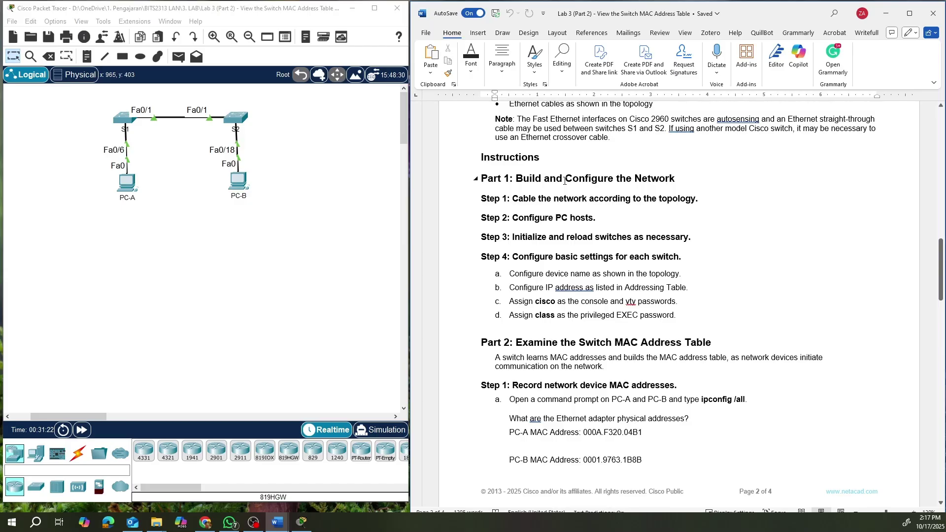
{"action": "left_click", "coordinate": [183, 250]}
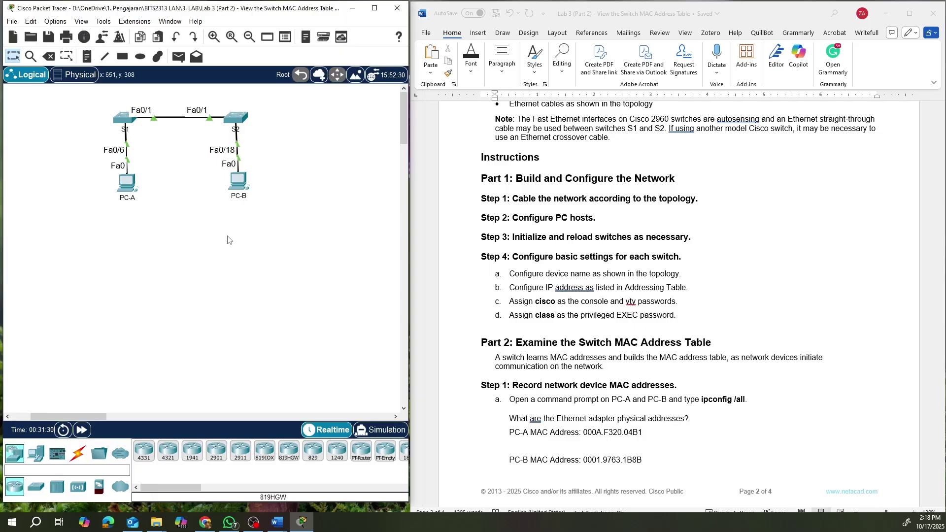
{"action": "scroll", "coordinate": [595, 311], "scroll_direction": "down", "scroll_amount": 5}
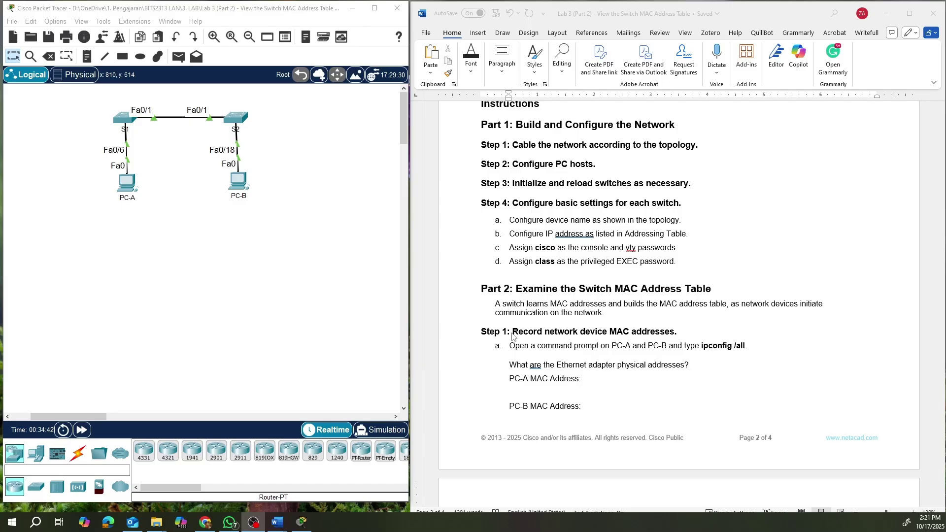
Open PC-A's Command Prompt beside the lab document and run ipconfig /all to display its Ethernet adapter details
{"action": "left_click", "coordinate": [128, 184]}
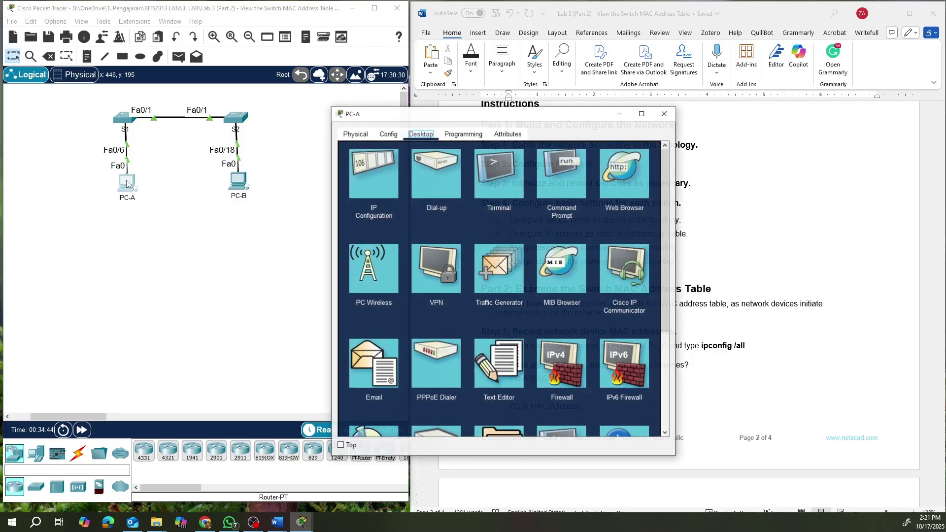
{"action": "left_click", "coordinate": [567, 172]}
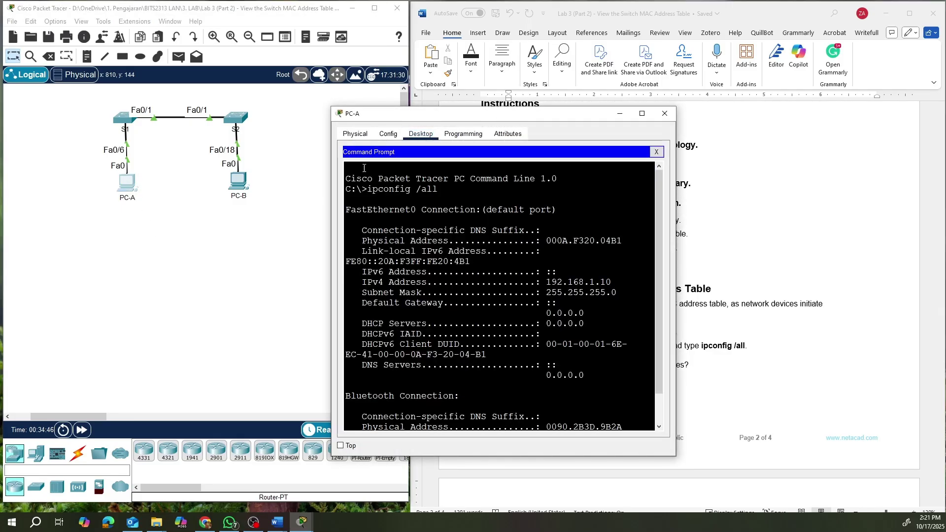
{"action": "left_click_drag", "start_coordinate": [563, 119], "coordinate": [252, 214]}
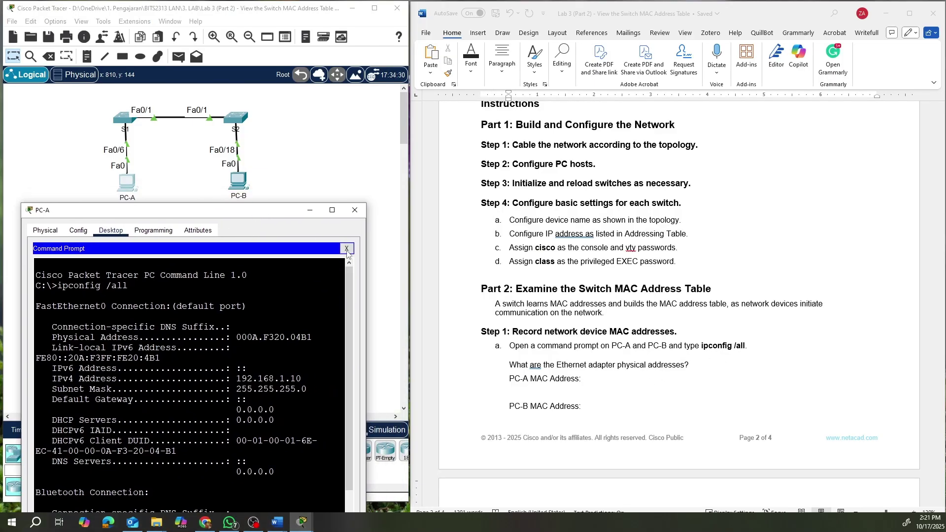
{"action": "scroll", "coordinate": [207, 355], "scroll_direction": "down", "scroll_amount": 1}
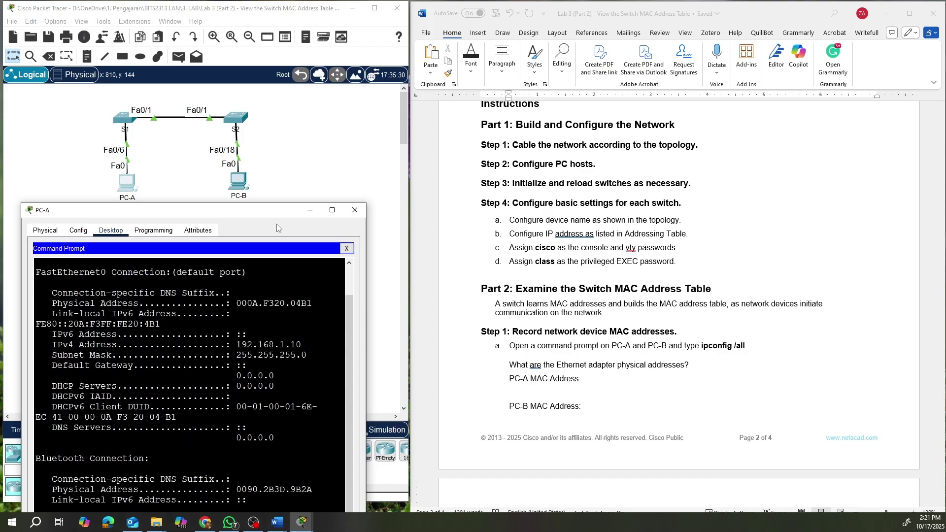
{"action": "left_click_drag", "start_coordinate": [277, 211], "coordinate": [292, 111]}
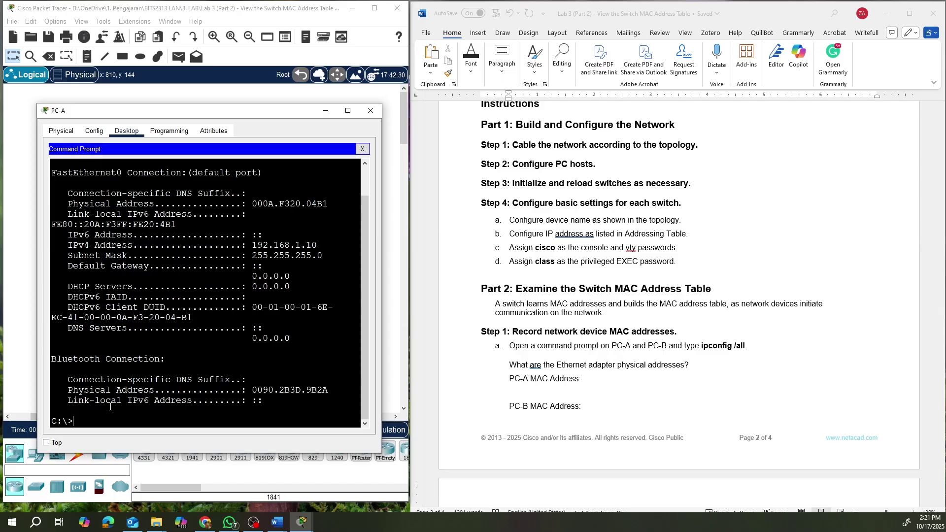
{"action": "type", "text": "ipconfig /all"}
{"action": "key", "text": "Return"}
{"action": "scroll", "coordinate": [202, 330], "scroll_direction": "up", "scroll_amount": 1}
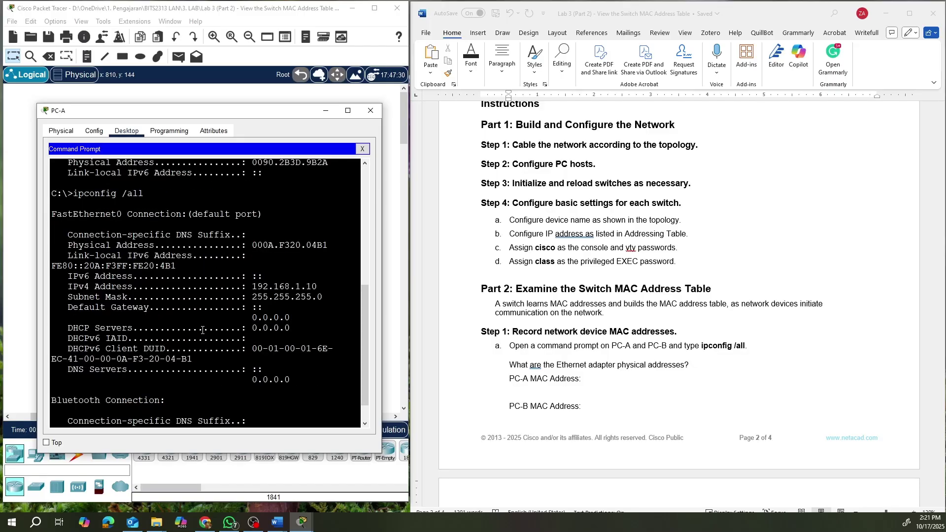
{"action": "scroll", "coordinate": [96, 232], "scroll_direction": "down", "scroll_amount": 1}
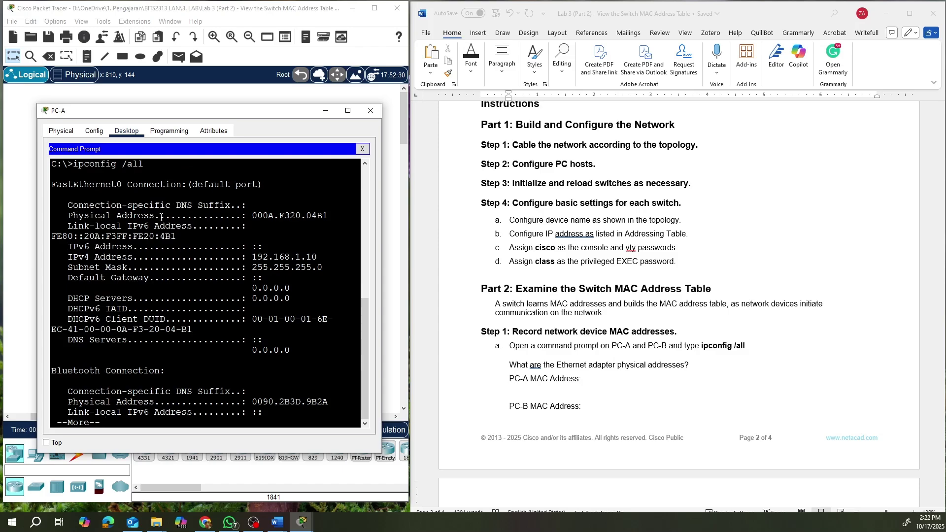
Copy PC-A's FastEthernet0 physical address 000A.F320.04B1 into the lab document's PC-A MAC Address answer as plain text, and minimize the PC-A window
{"action": "left_click_drag", "start_coordinate": [252, 217], "coordinate": [330, 216]}
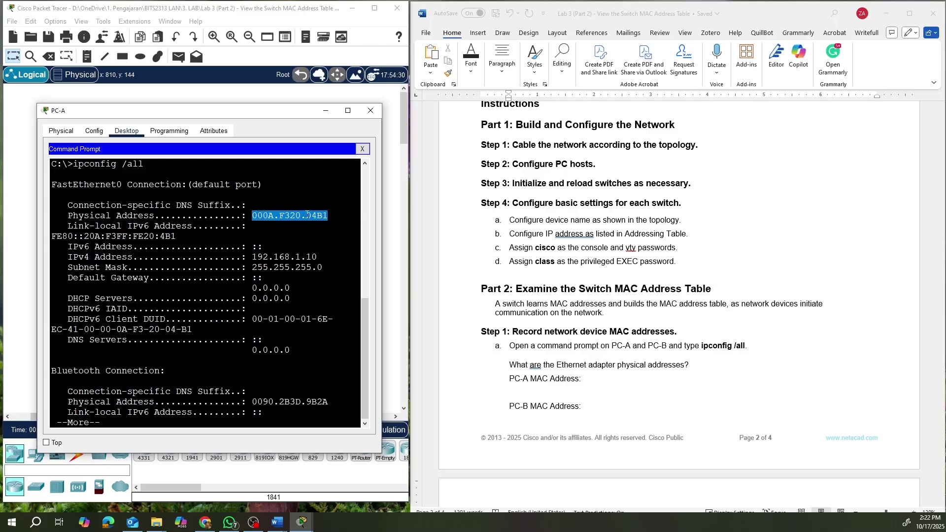
{"action": "right_click", "coordinate": [307, 215]}
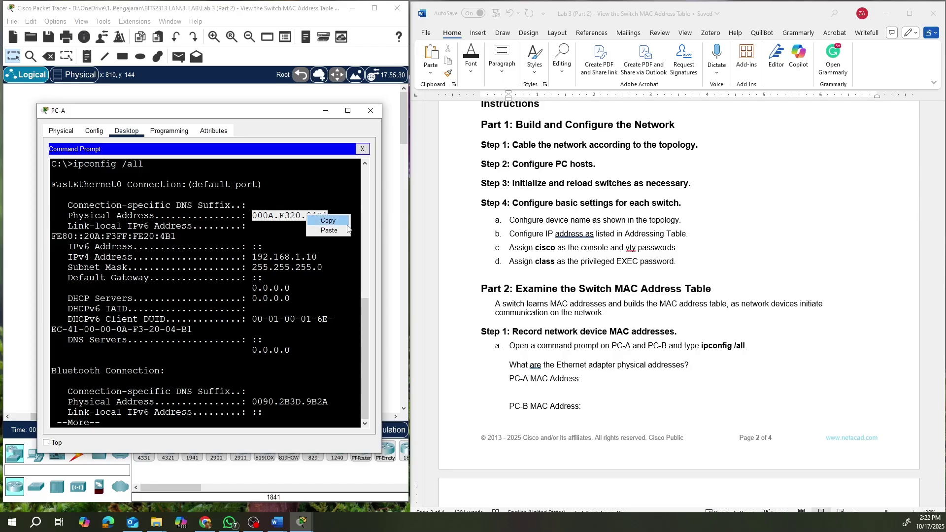
{"action": "left_click", "coordinate": [331, 221]}
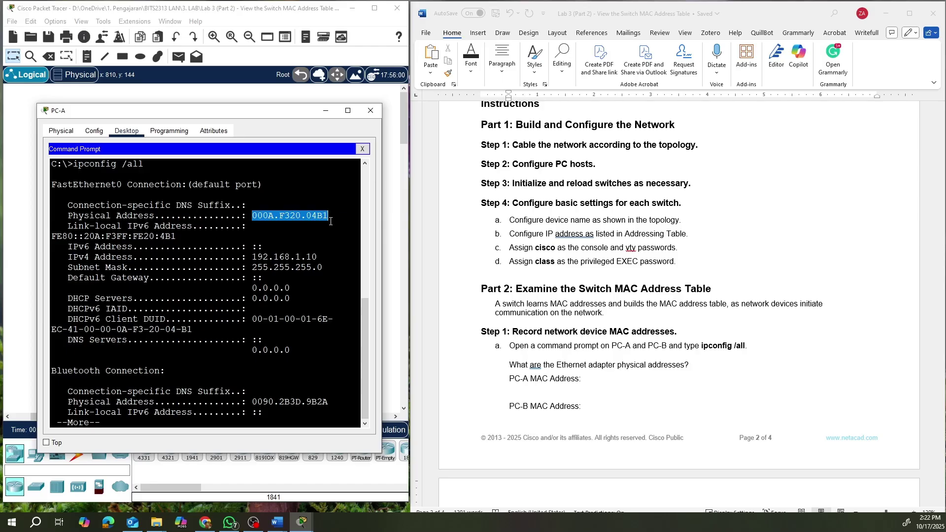
{"action": "left_click", "coordinate": [589, 378]}
{"action": "right_click", "coordinate": [590, 379]}
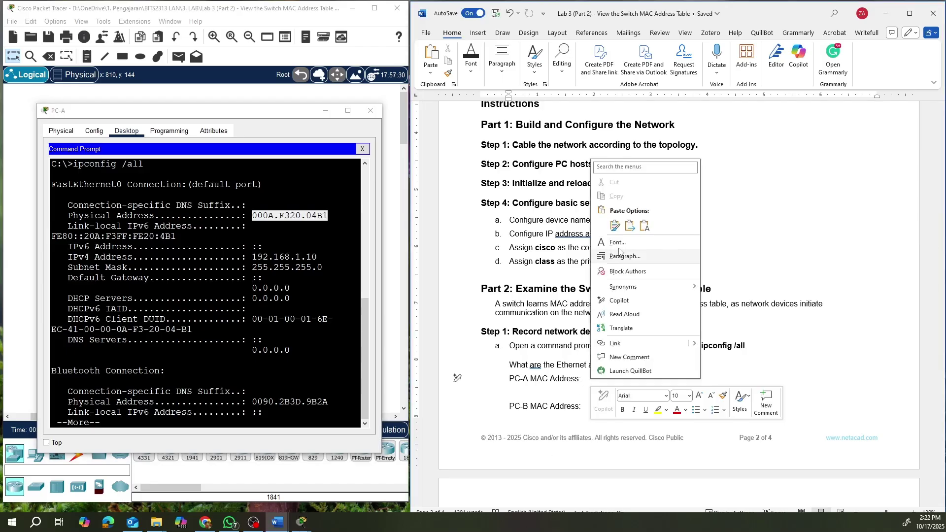
{"action": "left_click", "coordinate": [645, 226]}
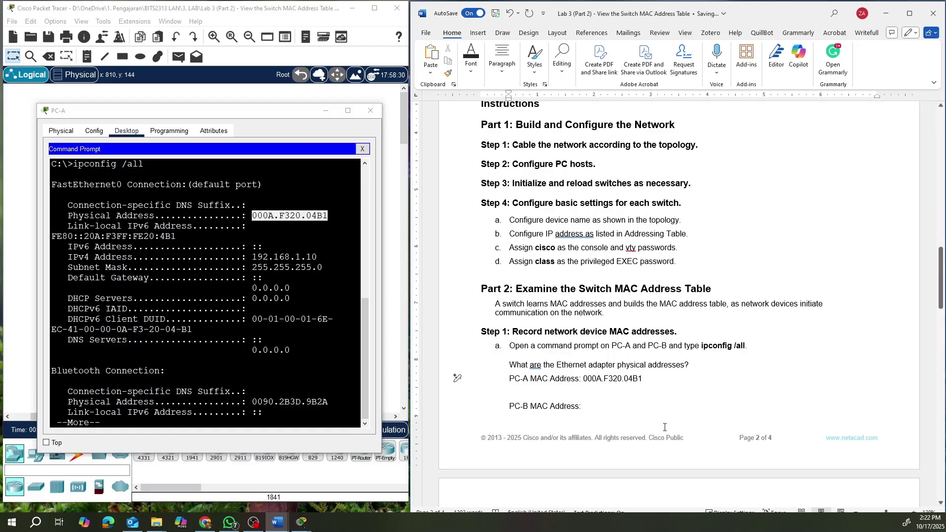
{"action": "left_click", "coordinate": [324, 113]}
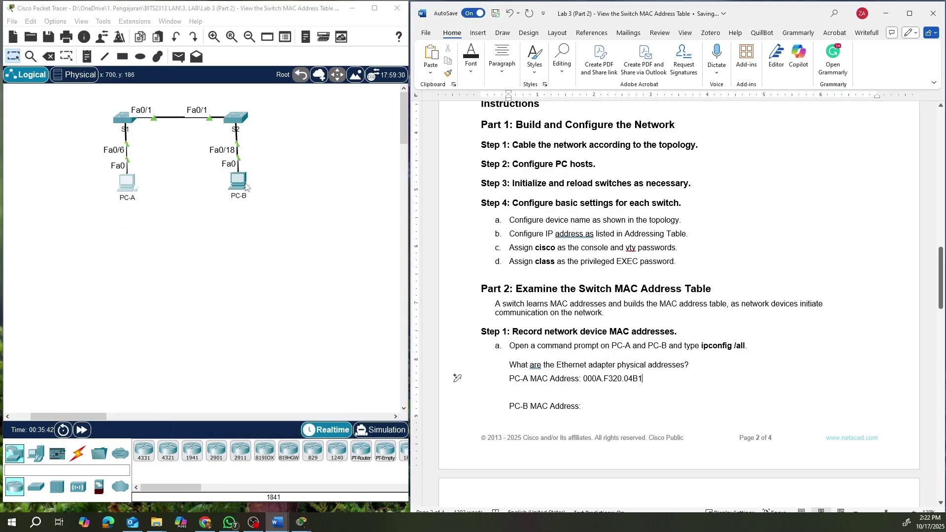
Open PC-B's Command Prompt and run ipconfig /all to display its Ethernet adapter details
{"action": "left_click", "coordinate": [234, 185]}
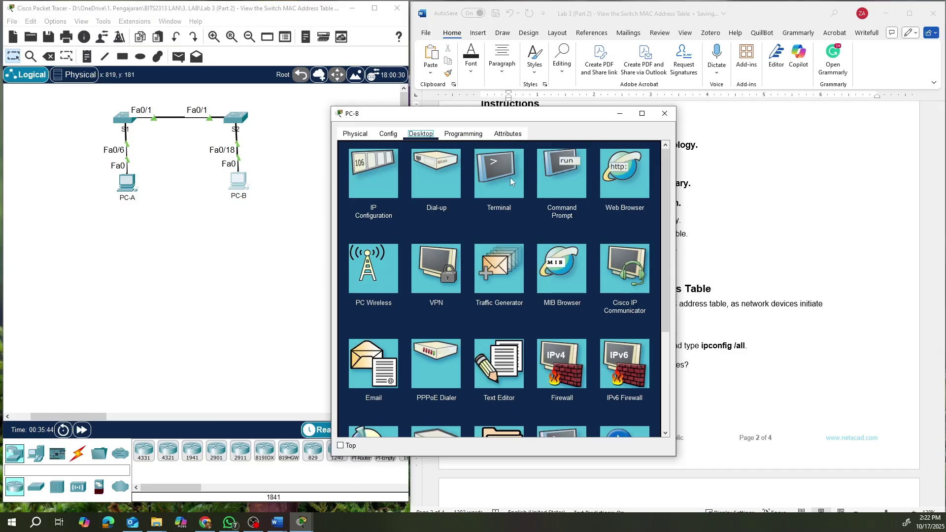
{"action": "left_click", "coordinate": [575, 166]}
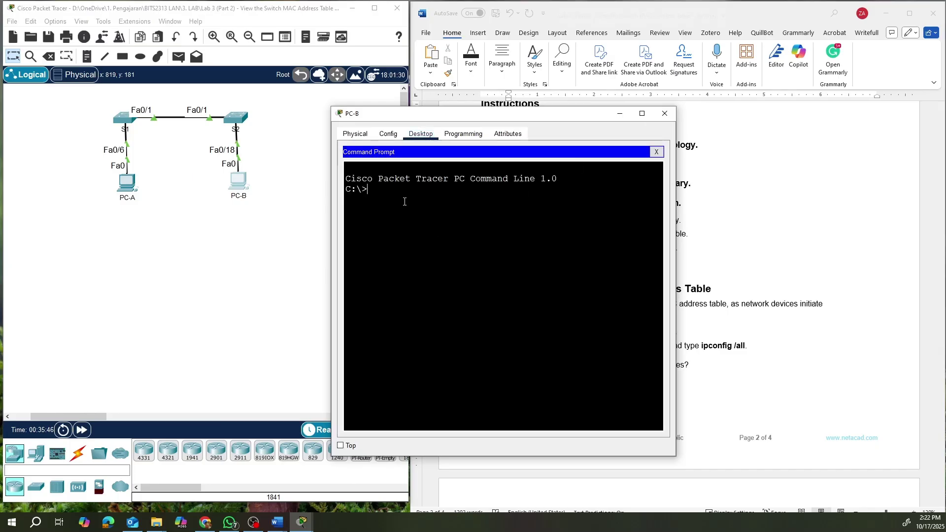
{"action": "type", "text": "ipcon"}
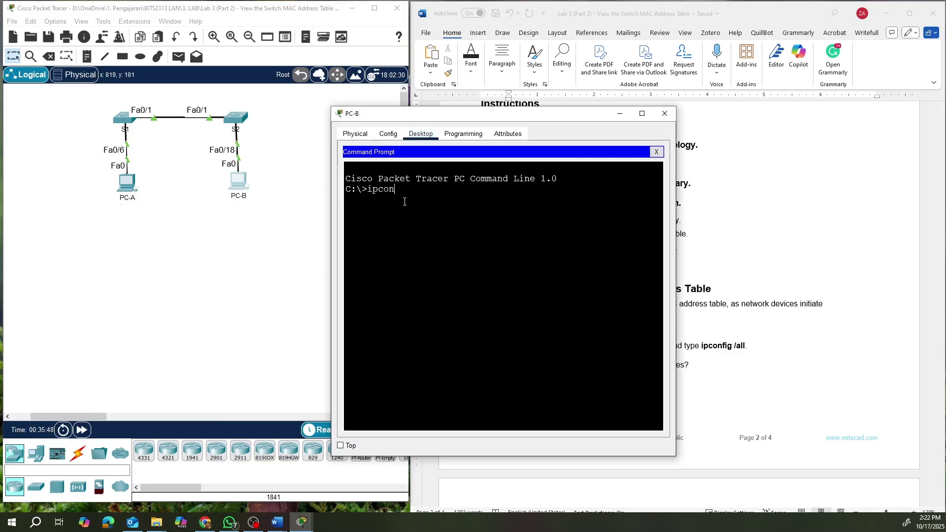
{"action": "type", "text": "fig /a"}
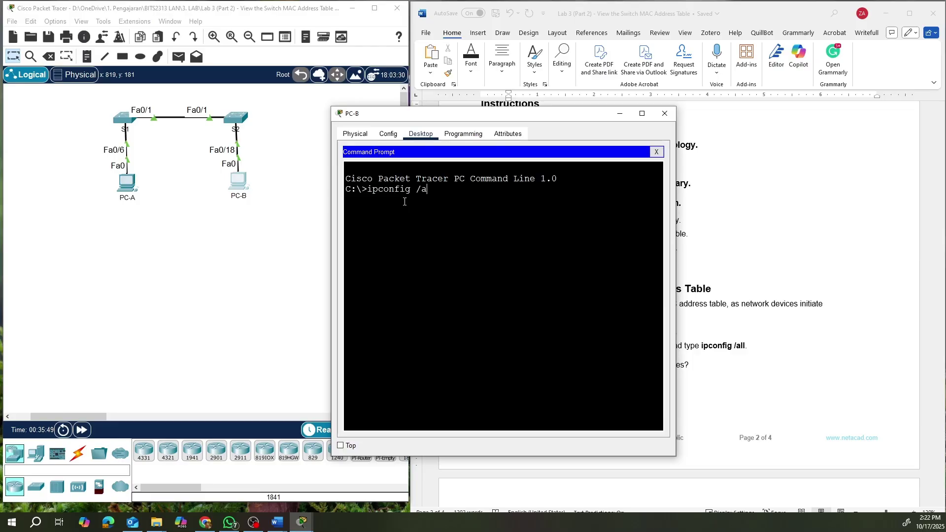
{"action": "type", "text": "ll"}
{"action": "key", "text": "Return"}
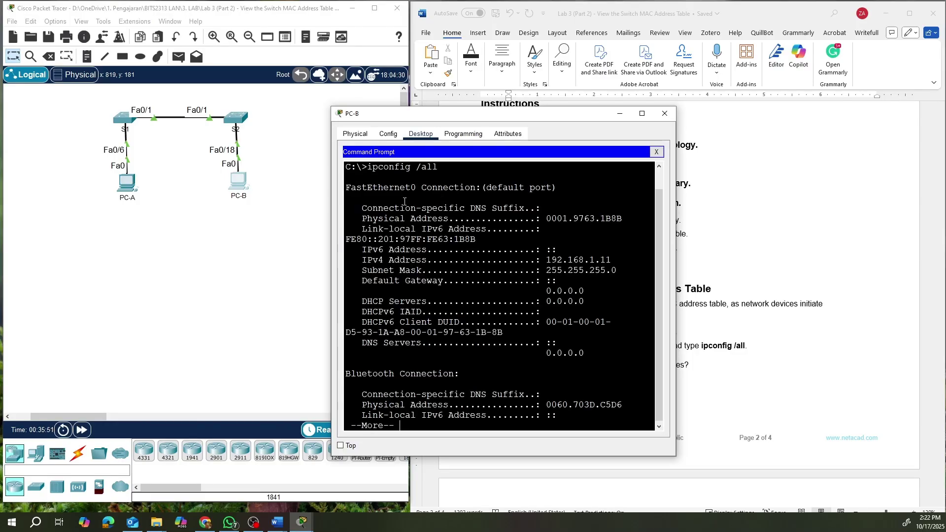
Copy PC-B's FastEthernet0 physical address 0001.9763.1B8B into the lab document's PC-B MAC Address answer as plain text, minimizing the PC-B window
{"action": "left_click_drag", "start_coordinate": [546, 218], "coordinate": [623, 219]}
{"action": "key", "text": "ctrl+c"}
{"action": "right_click", "coordinate": [604, 218]}
{"action": "left_click", "coordinate": [563, 236]}
{"action": "right_click", "coordinate": [618, 219]}
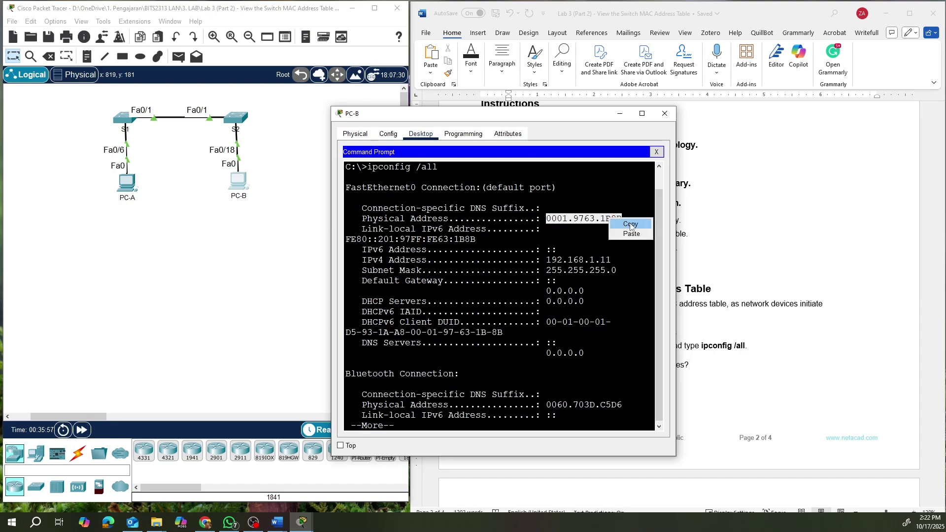
{"action": "left_click", "coordinate": [624, 224]}
{"action": "left_click", "coordinate": [665, 113]}
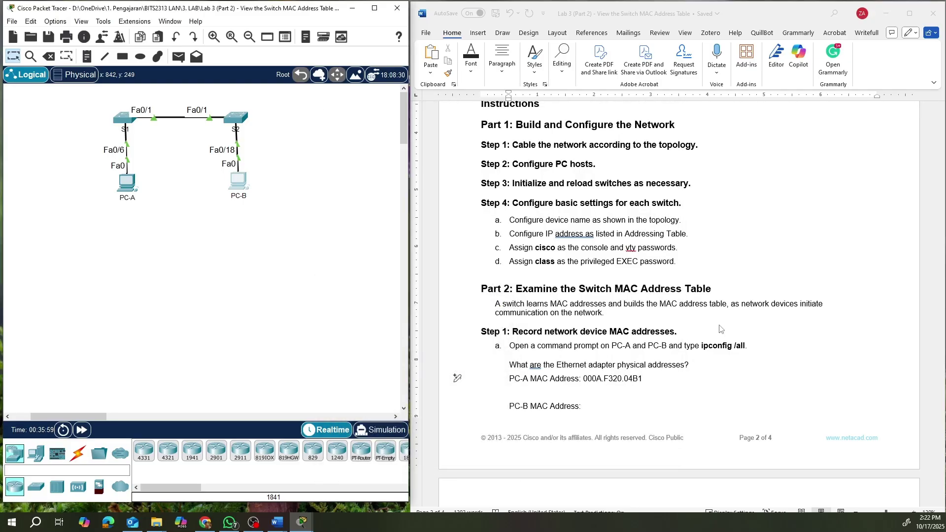
{"action": "left_click", "coordinate": [590, 409]}
{"action": "right_click", "coordinate": [590, 409]}
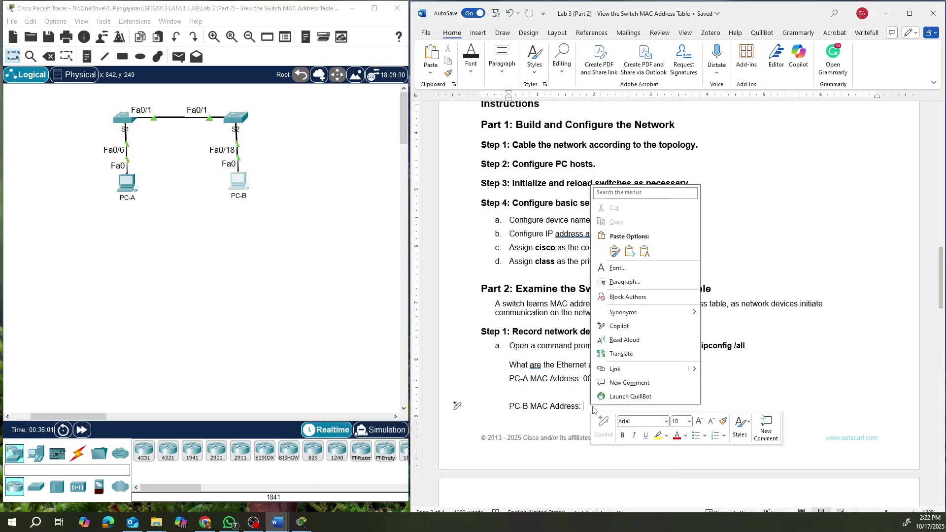
{"action": "left_click", "coordinate": [645, 252]}
Open switch S1's command line beside the lab document, enter privileged EXEC mode, and run sh int f0/1
{"action": "scroll", "coordinate": [607, 389], "scroll_direction": "down", "scroll_amount": 10}
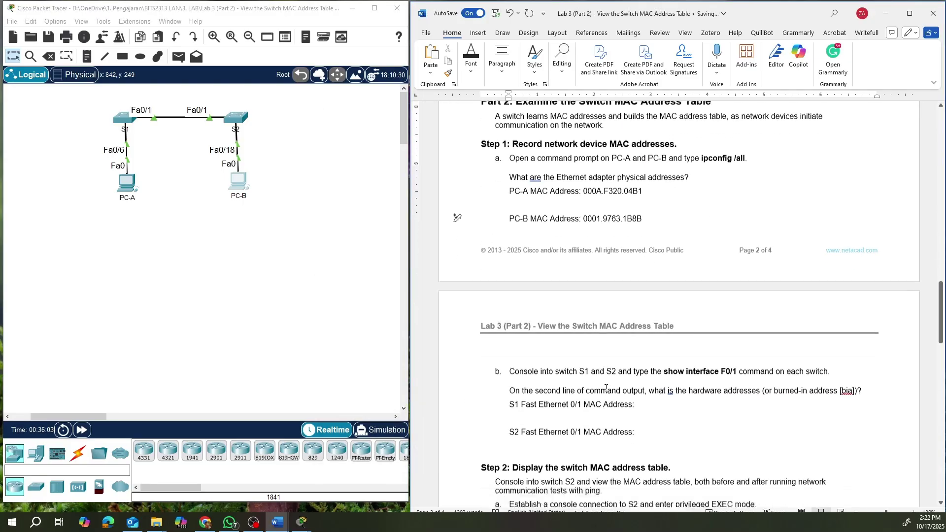
{"action": "scroll", "coordinate": [606, 389], "scroll_direction": "down", "scroll_amount": 1}
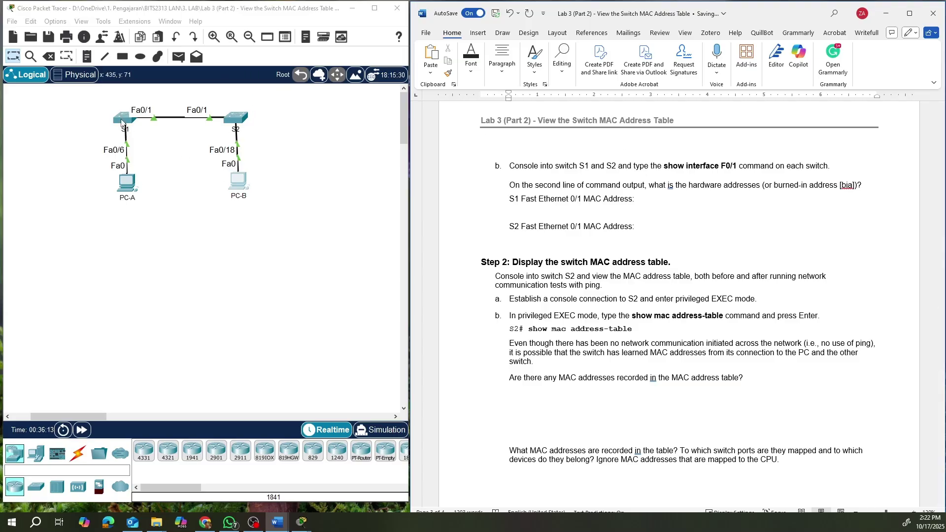
{"action": "left_click", "coordinate": [122, 121]}
{"action": "left_click_drag", "start_coordinate": [528, 114], "coordinate": [246, 112]}
{"action": "left_click", "coordinate": [134, 130]}
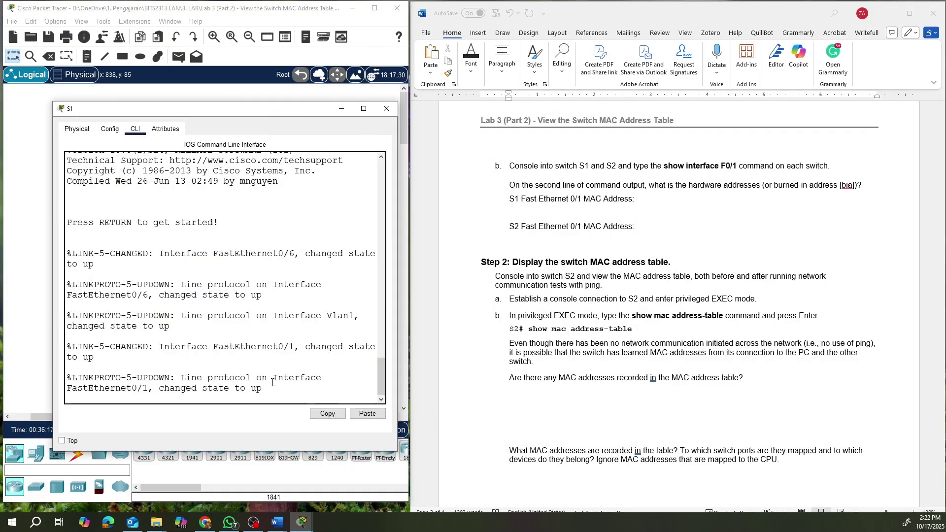
{"action": "key", "text": "Return"}
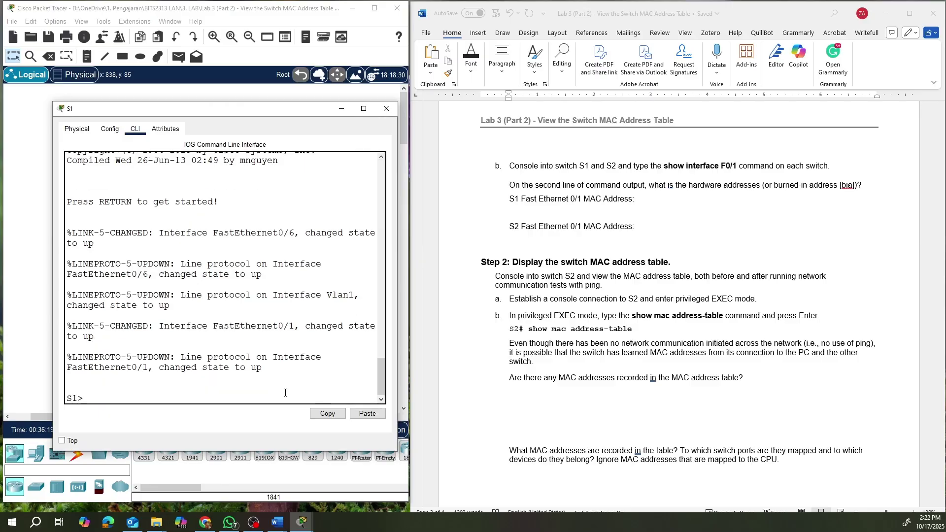
{"action": "type", "text": "ena"}
{"action": "key", "text": "Return"}
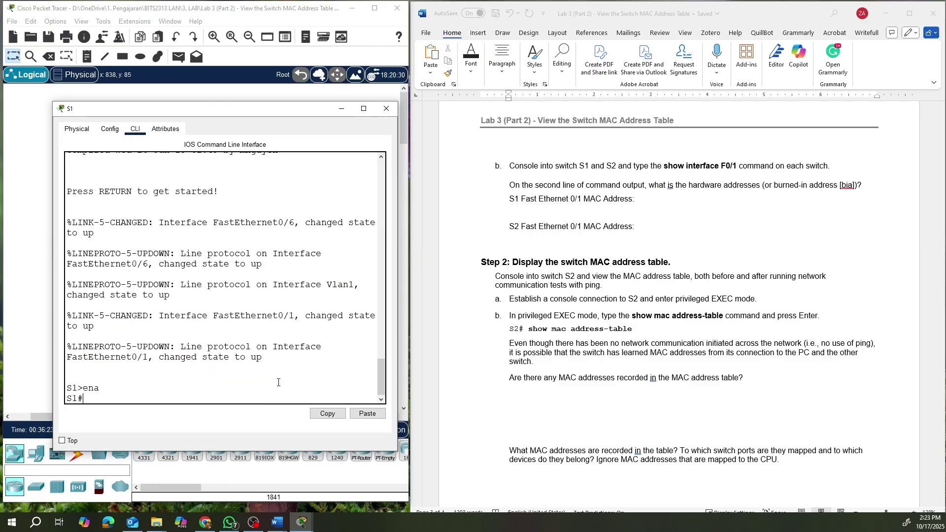
{"action": "type", "text": "sh int f0/1"}
{"action": "key", "text": "Return"}
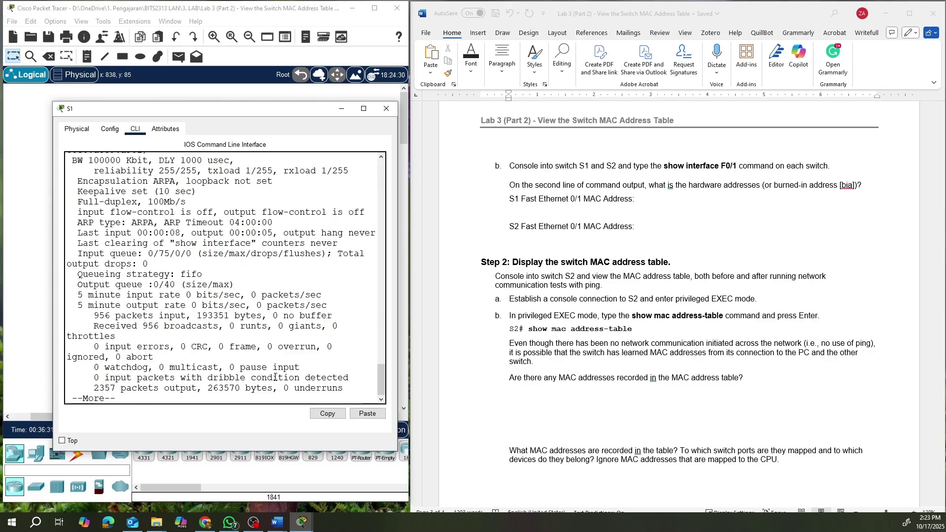
Copy S1's hardware address 00e0.a339.a901 into the S1 Fast Ethernet 0/1 MAC Address answer, and minimize the S1 window
{"action": "scroll", "coordinate": [289, 308], "scroll_direction": "up", "scroll_amount": 1}
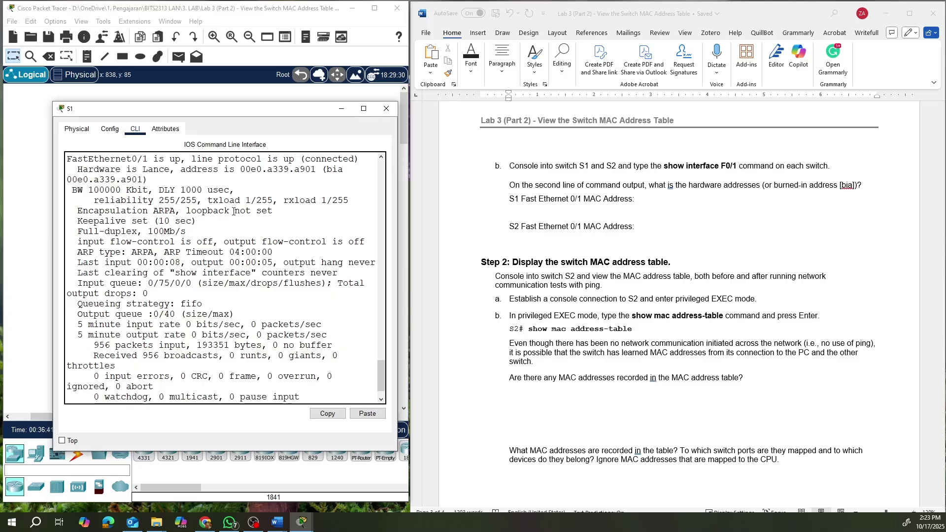
{"action": "scroll", "coordinate": [165, 183], "scroll_direction": "up", "scroll_amount": 1}
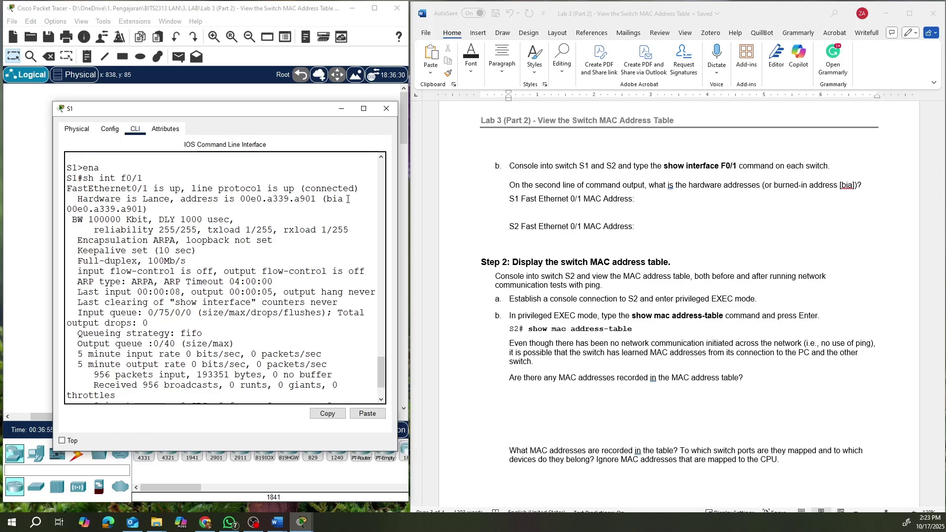
{"action": "left_click_drag", "start_coordinate": [240, 199], "coordinate": [316, 199]}
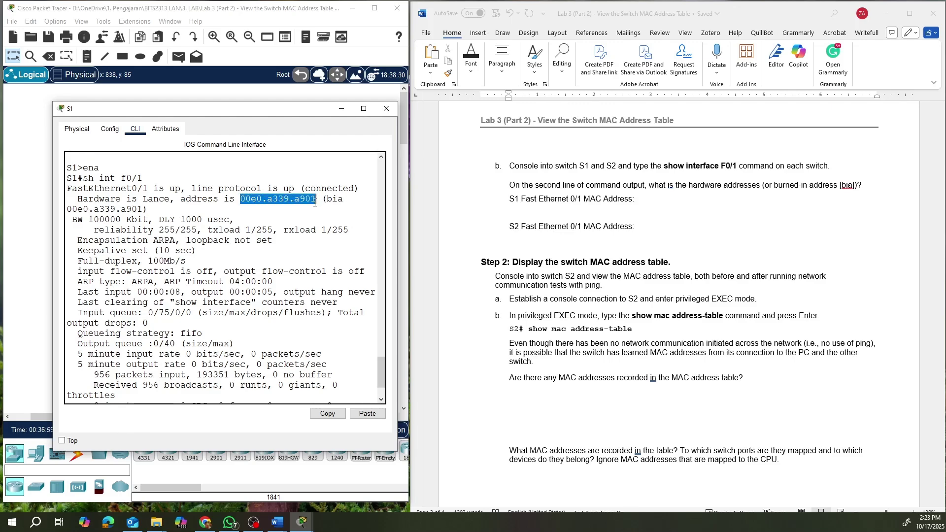
{"action": "left_click", "coordinate": [327, 414]}
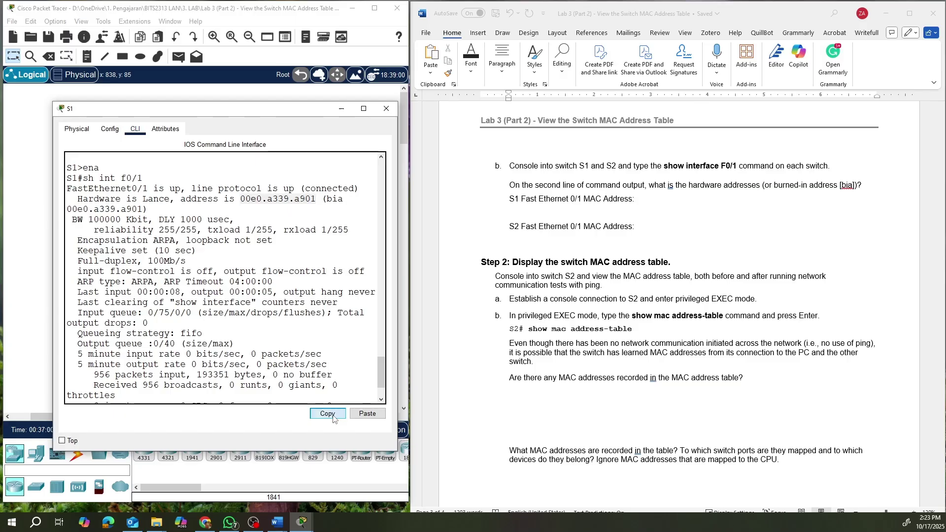
{"action": "left_click", "coordinate": [647, 201]}
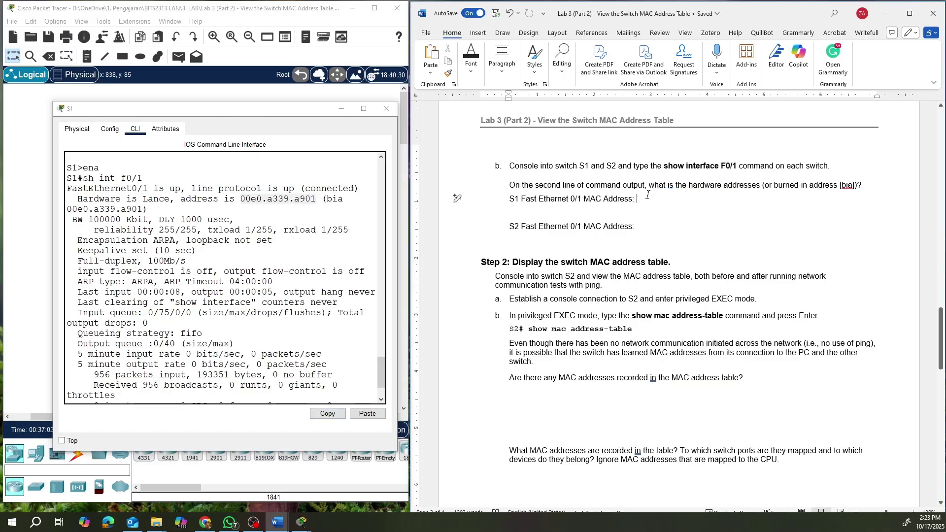
{"action": "right_click", "coordinate": [648, 196]}
{"action": "left_click", "coordinate": [16, 224]}
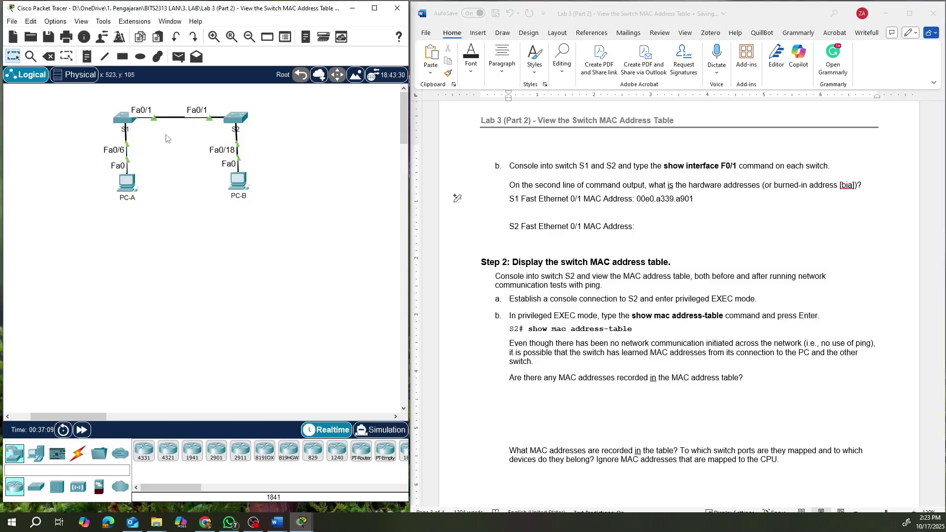
Open switch S2's command line beside the lab document, enter privileged EXEC mode, and run sh int f0/1
{"action": "left_click", "coordinate": [236, 117]}
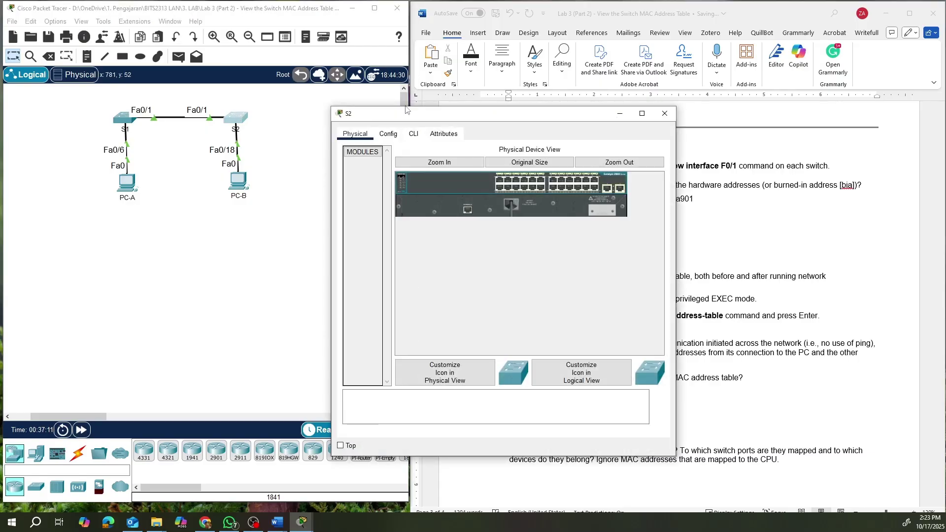
{"action": "left_click", "coordinate": [413, 133]}
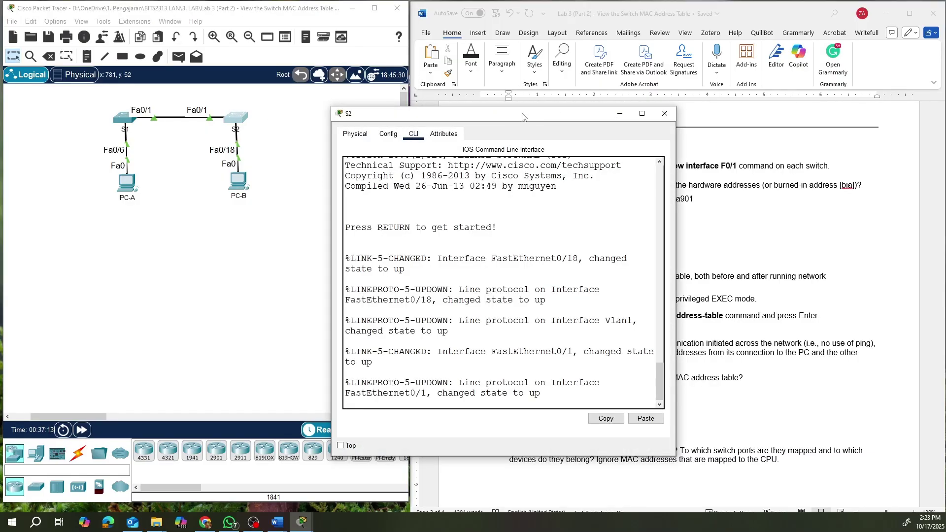
{"action": "left_click_drag", "start_coordinate": [524, 117], "coordinate": [257, 183]}
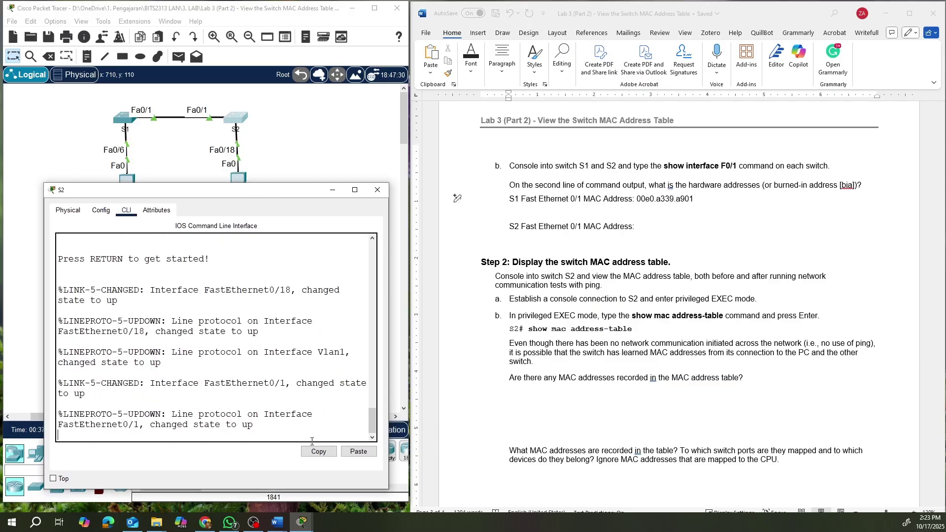
{"action": "key", "text": "Return"}
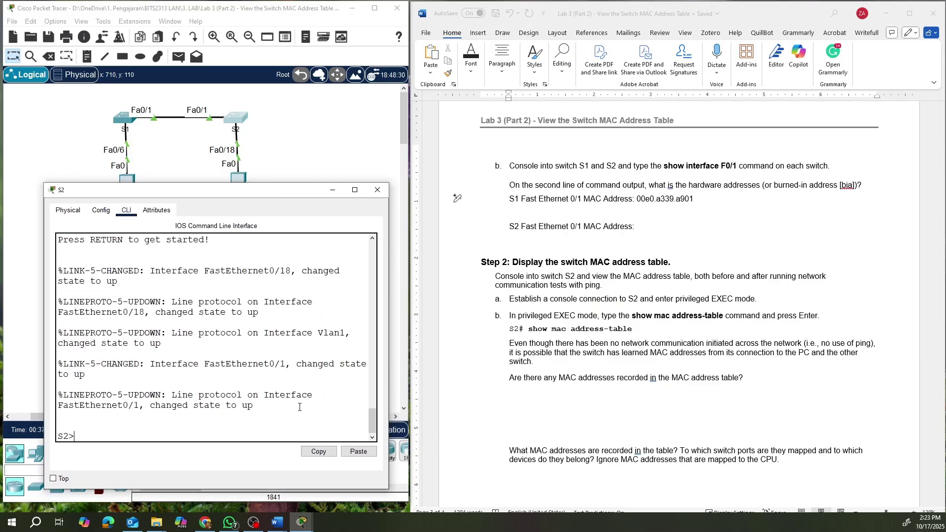
{"action": "type", "text": "ena"}
{"action": "key", "text": "Return"}
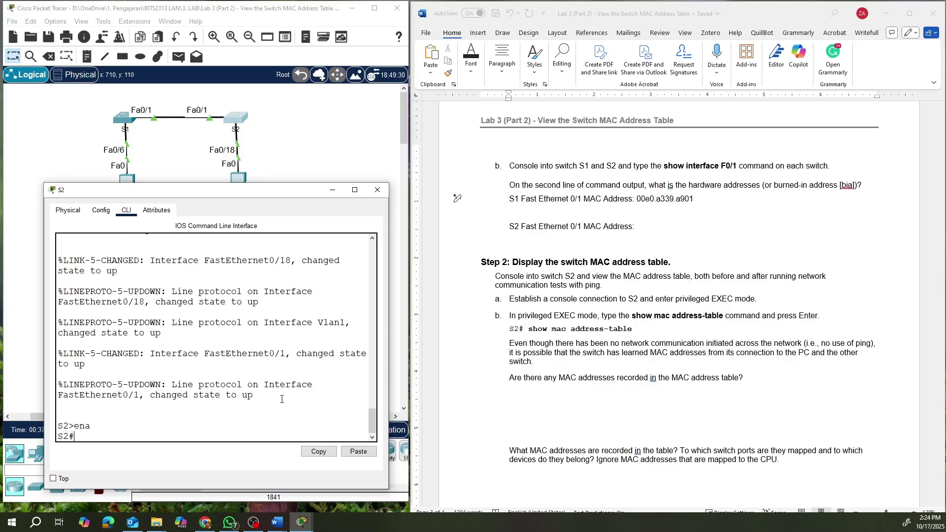
{"action": "type", "text": "sh int f0/1"}
{"action": "key", "text": "Return"}
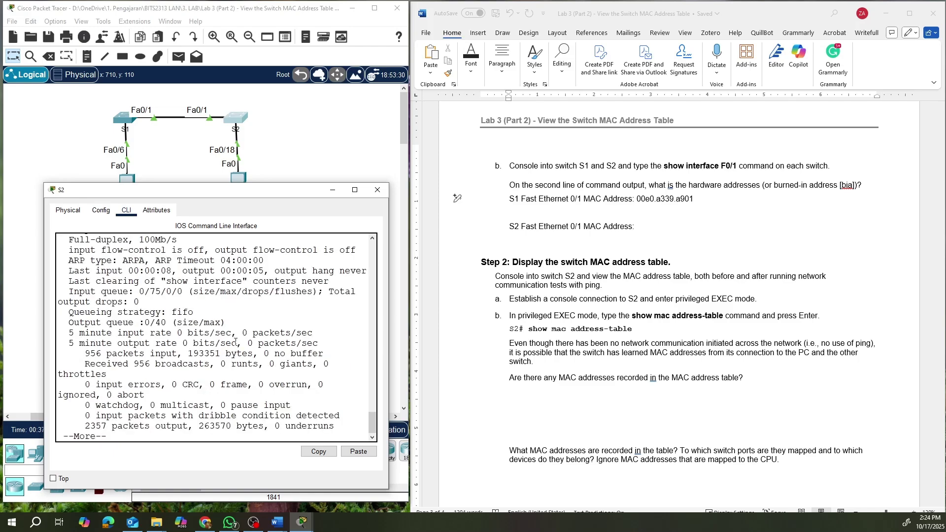
Copy S2's hardware address 0007.ec18.c501 into the S2 Fast Ethernet 0/1 MAC Address answer
{"action": "scroll", "coordinate": [236, 341], "scroll_direction": "up", "scroll_amount": 3}
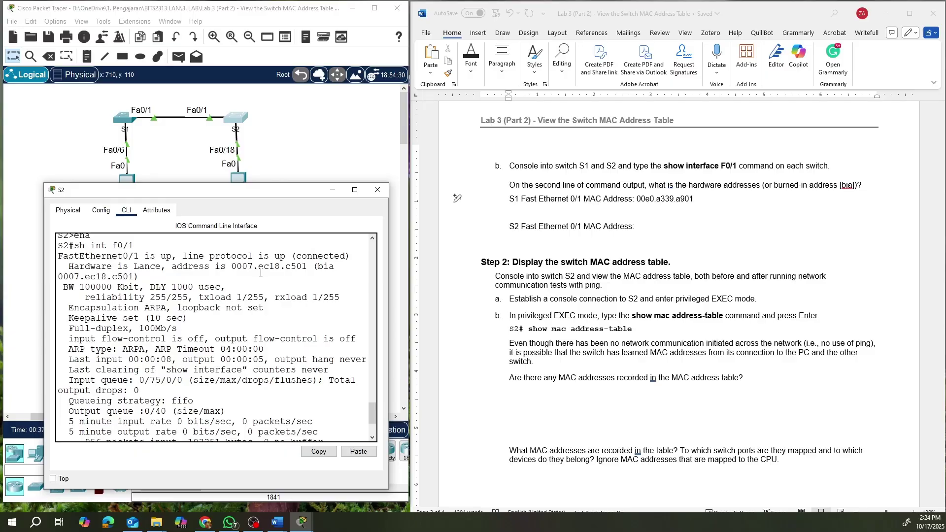
{"action": "left_click_drag", "start_coordinate": [232, 267], "coordinate": [310, 266]}
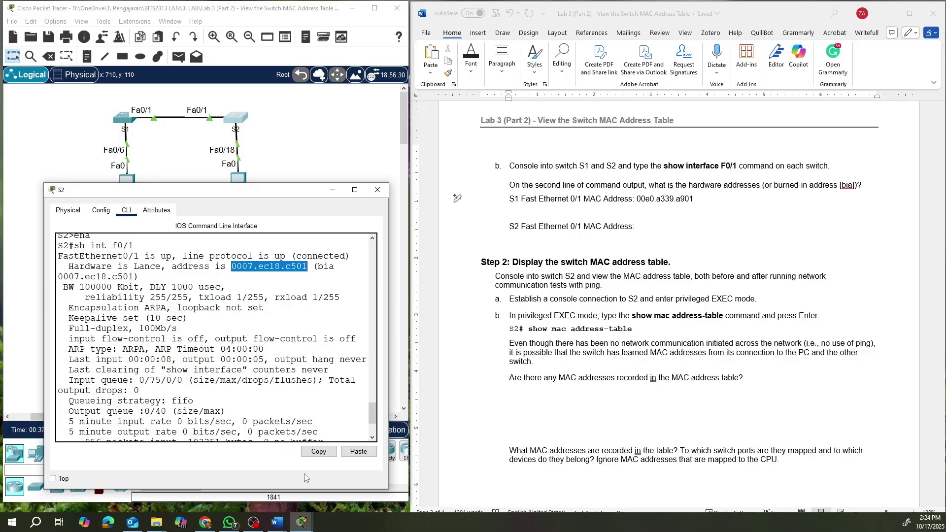
{"action": "left_click", "coordinate": [319, 452]}
{"action": "left_click", "coordinate": [636, 226]}
{"action": "right_click", "coordinate": [644, 226]}
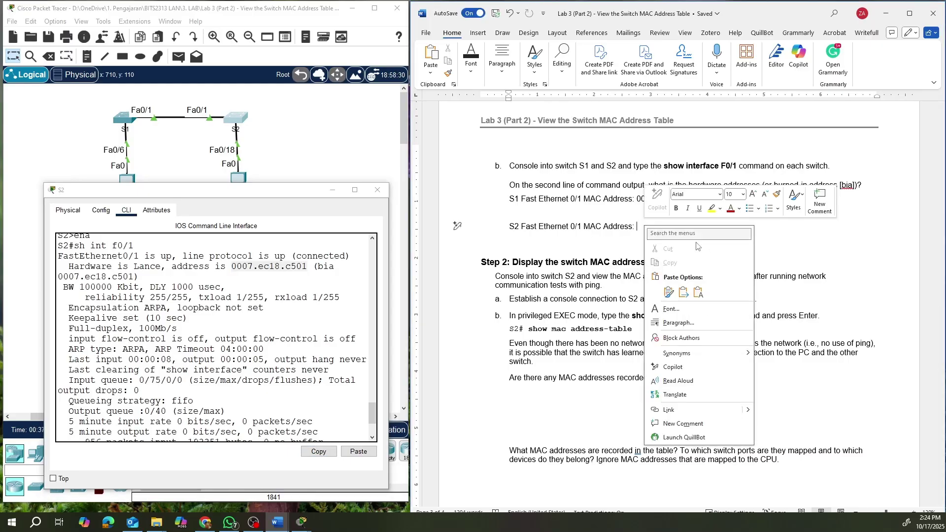
{"action": "left_click", "coordinate": [700, 269]}
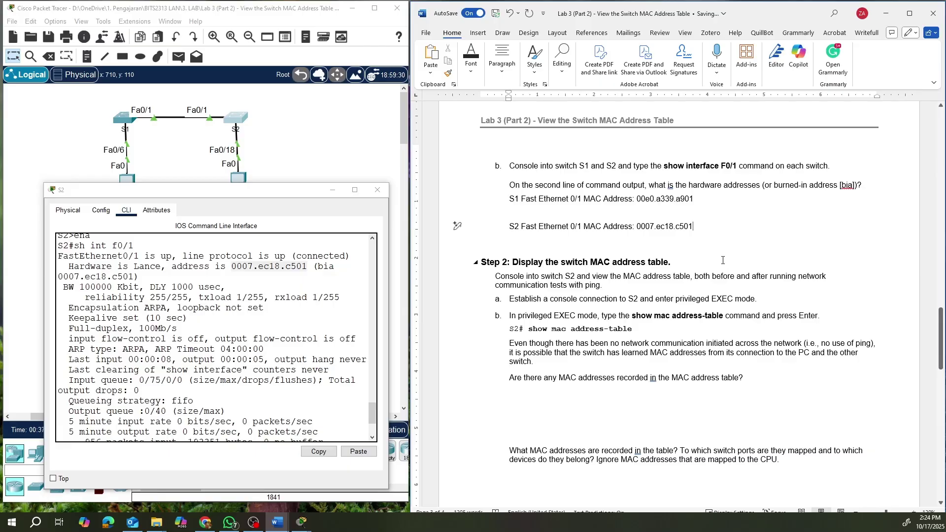
Page through the rest of S2's interface output to return to the privileged prompt, and minimize and reopen the S2 window
{"action": "scroll", "coordinate": [264, 356], "scroll_direction": "down", "scroll_amount": 3}
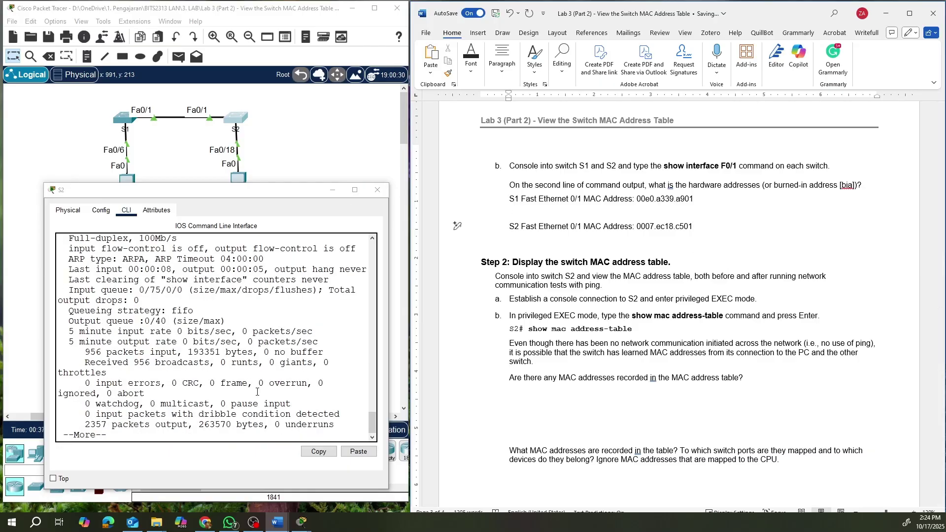
{"action": "left_click", "coordinate": [214, 437]}
{"action": "key", "text": "space"}
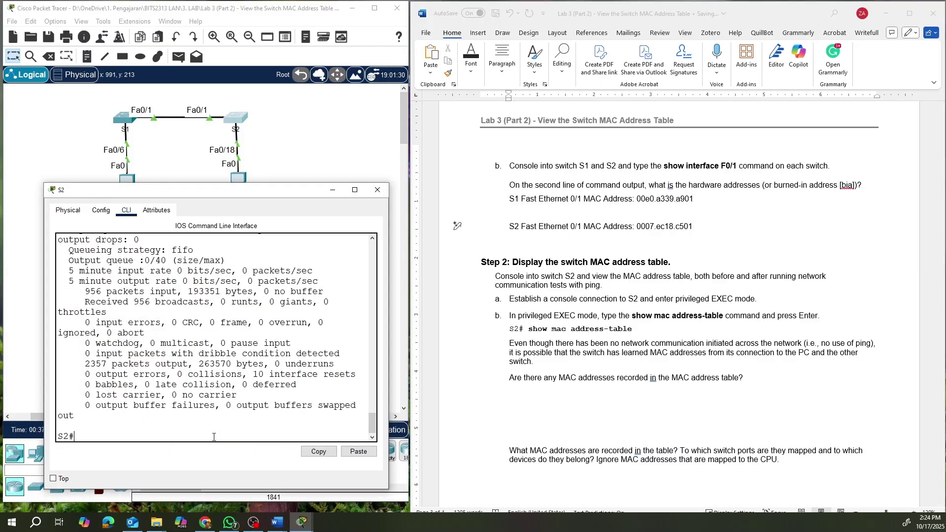
{"action": "left_click", "coordinate": [333, 190]}
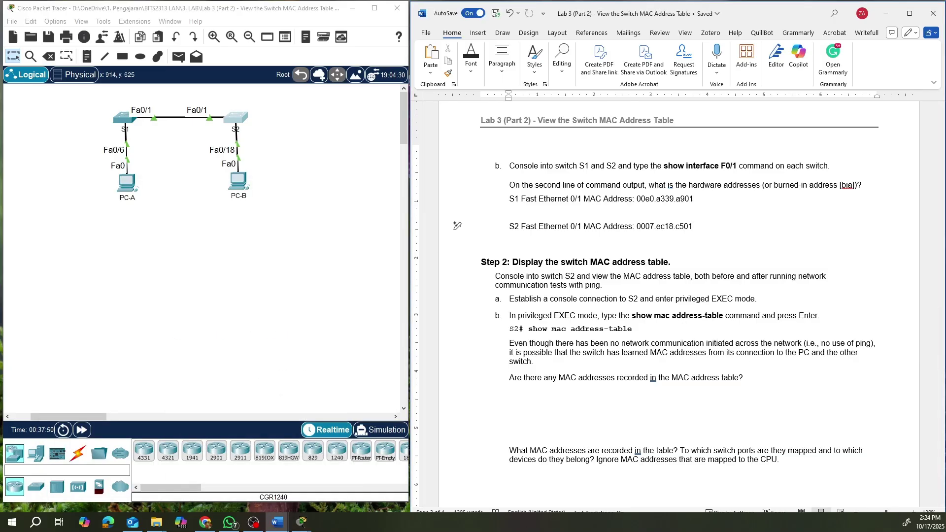
{"action": "mouse_move", "coordinate": [305, 523]}
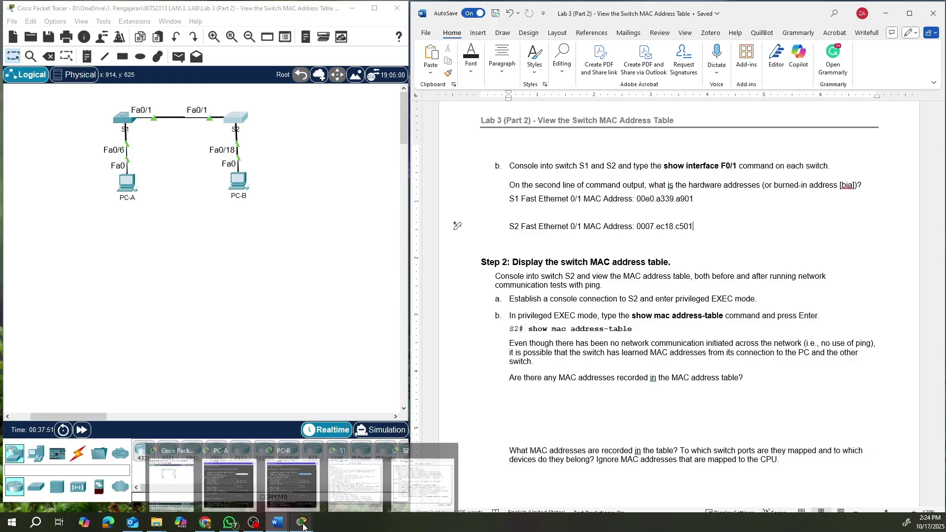
{"action": "left_click", "coordinate": [422, 478]}
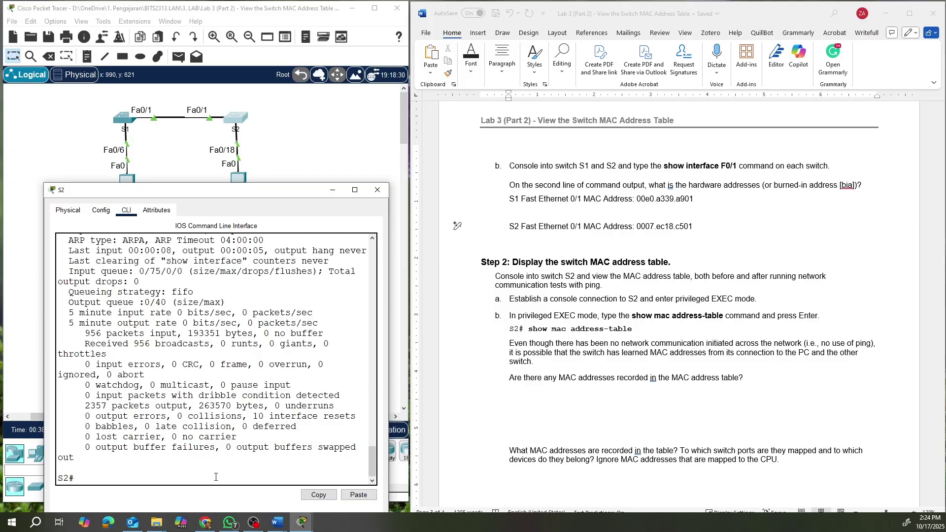
Display S2's MAC address table with sh mac address-table, and highlight the port of the listed entry
{"action": "type", "text": "sh mac add"}
{"action": "key", "text": "Tab"}
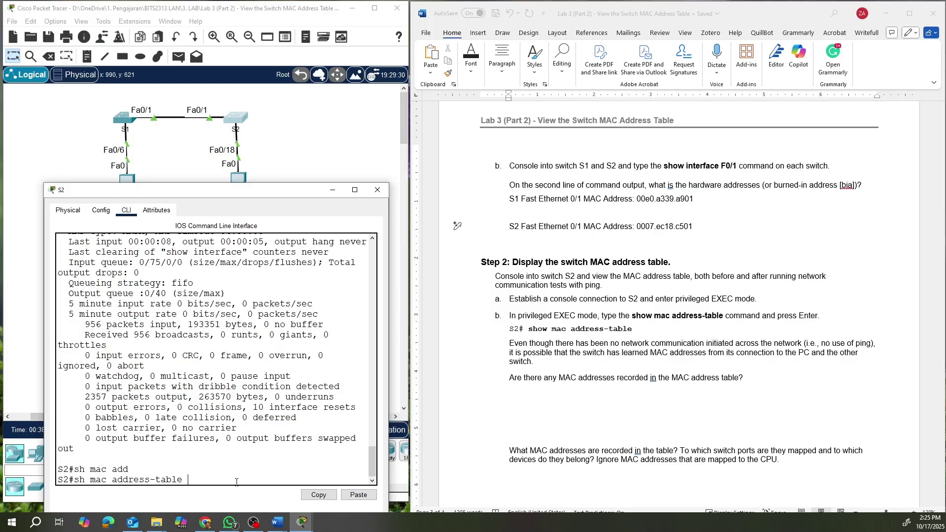
{"action": "key", "text": "Return"}
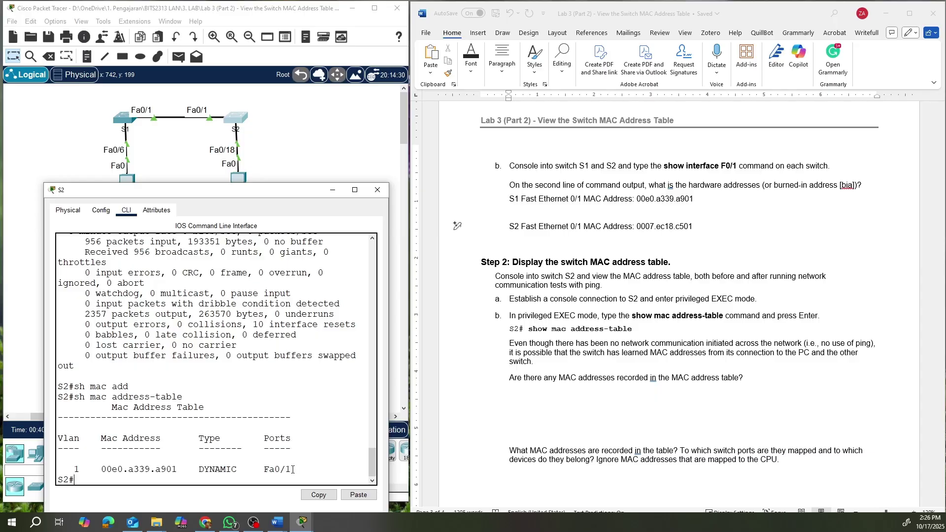
{"action": "left_click_drag", "start_coordinate": [292, 469], "coordinate": [265, 469]}
Review the lab's Step 2 questions about the MAC address table, checking them against the recorded S1 Fast Ethernet 0/1 address
{"action": "scroll", "coordinate": [651, 404], "scroll_direction": "down", "scroll_amount": 5}
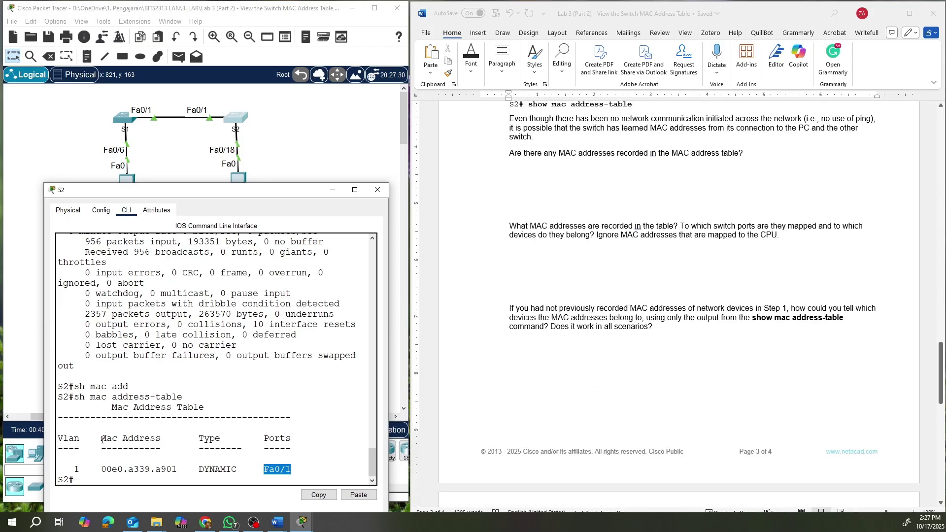
{"action": "scroll", "coordinate": [714, 380], "scroll_direction": "up", "scroll_amount": 4}
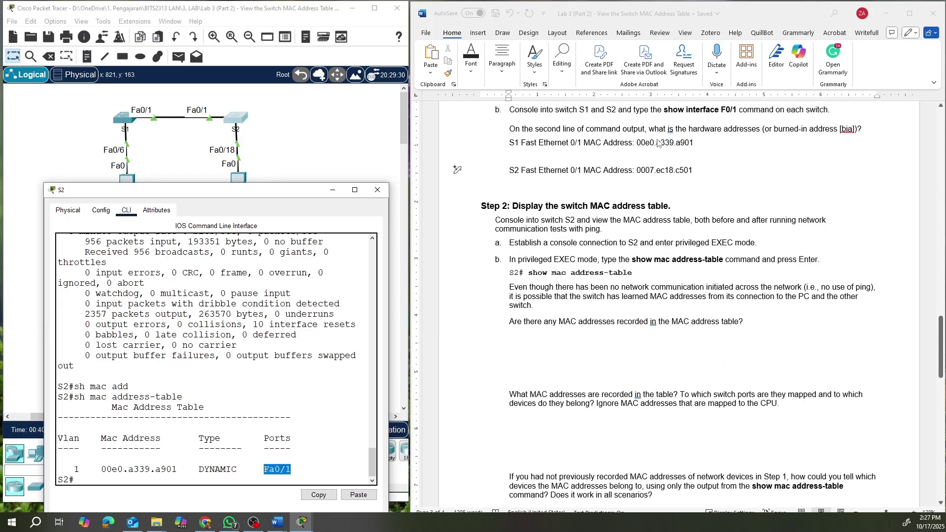
{"action": "scroll", "coordinate": [586, 332], "scroll_direction": "down", "scroll_amount": 5}
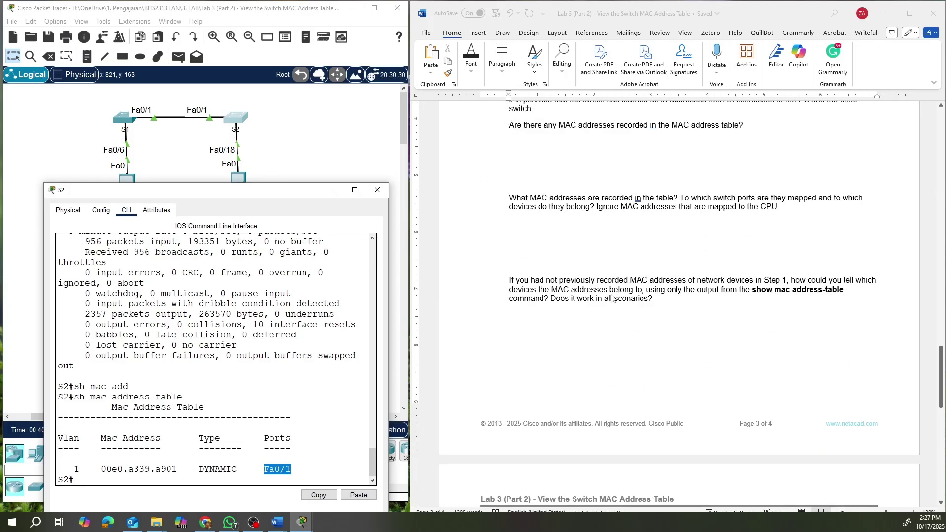
{"action": "scroll", "coordinate": [611, 298], "scroll_direction": "down", "scroll_amount": 1}
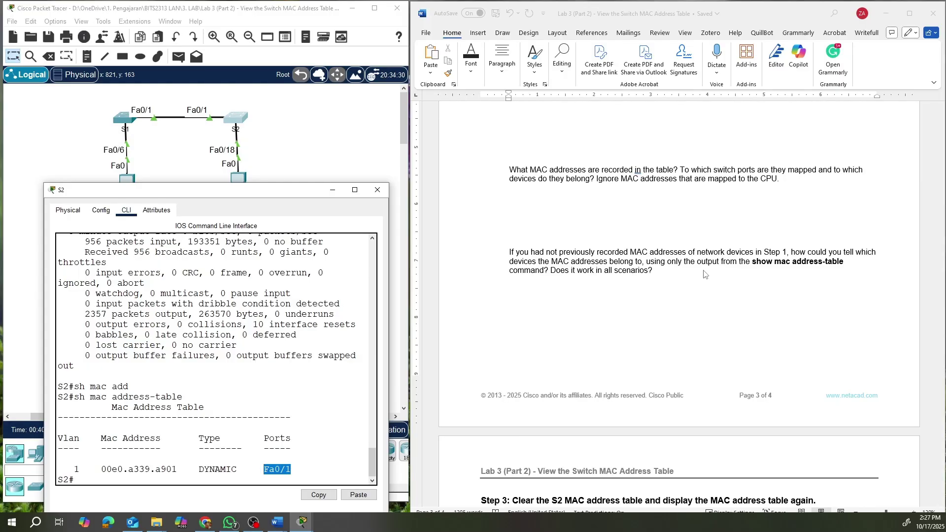
{"action": "scroll", "coordinate": [705, 274], "scroll_direction": "down", "scroll_amount": 1}
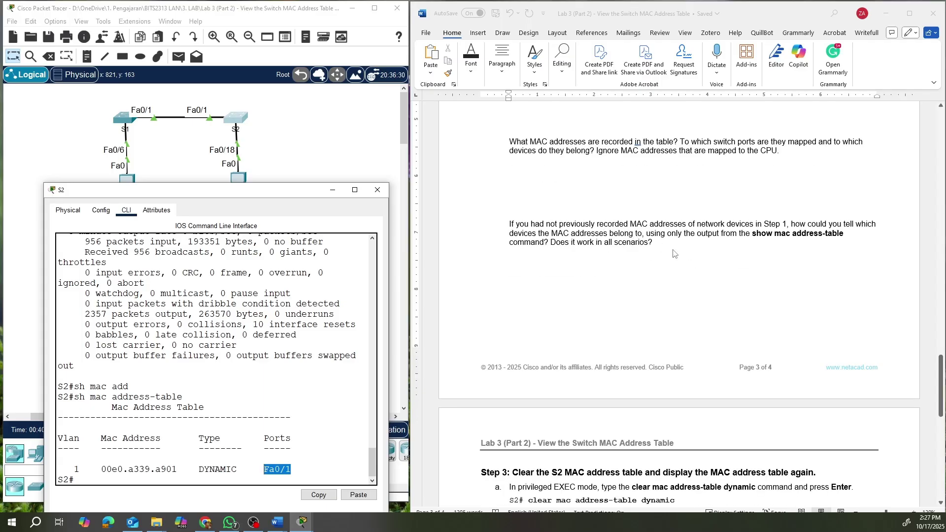
{"action": "scroll", "coordinate": [675, 254], "scroll_direction": "down", "scroll_amount": 1}
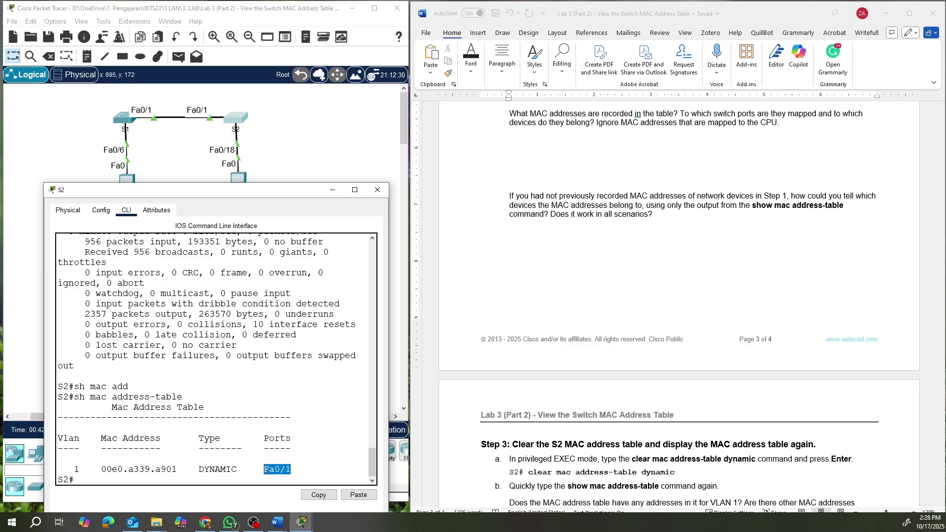
Clear S2's learned MAC addresses with clear mac address-table dynamic, as Step 3 of the lab instructs
{"action": "scroll", "coordinate": [645, 429], "scroll_direction": "down", "scroll_amount": 10}
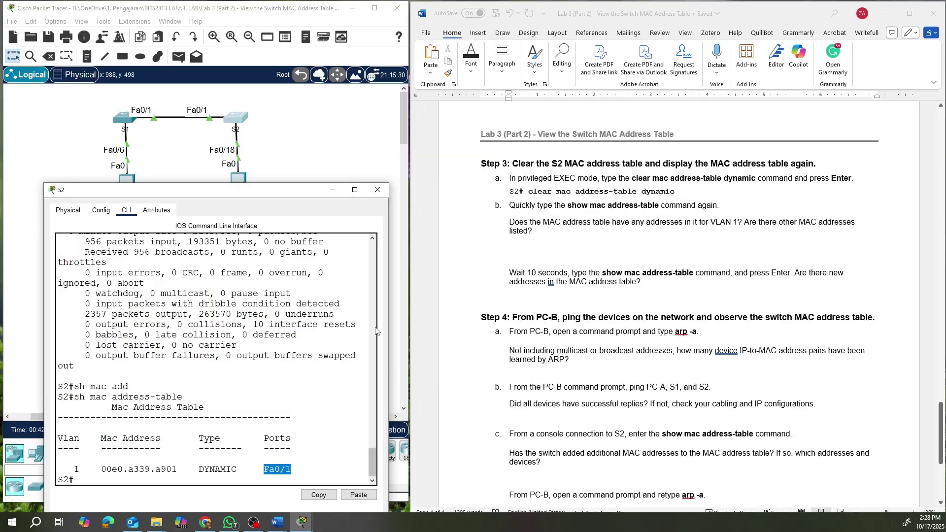
{"action": "left_click", "coordinate": [105, 479]}
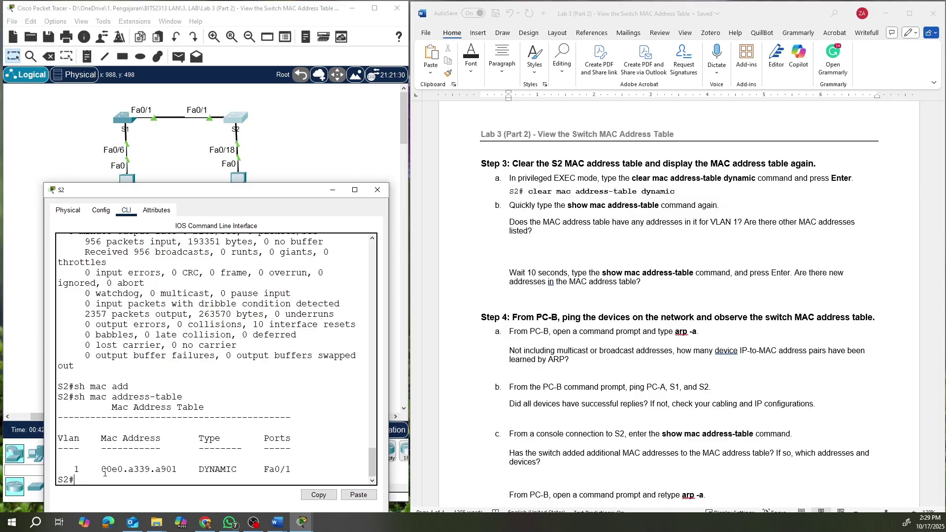
{"action": "type", "text": "clear mac add"}
{"action": "key", "text": "Tab"}
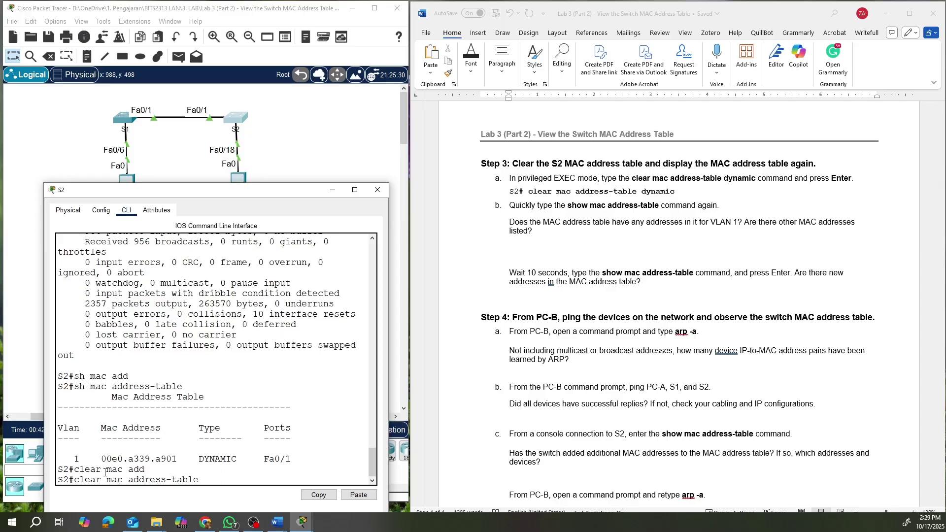
{"action": "type", "text": "dynamic"}
{"action": "key", "text": "Return"}
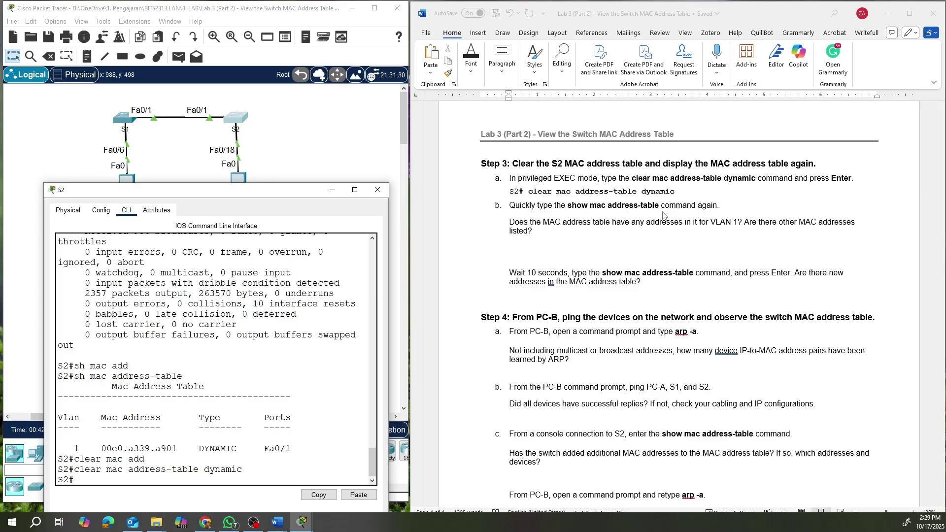
Run sh mac address-table on S2 straight after the clearing, and run it again after a wait
{"action": "key", "text": "Up"}
{"action": "key", "text": "Up"}
{"action": "key", "text": "Up"}
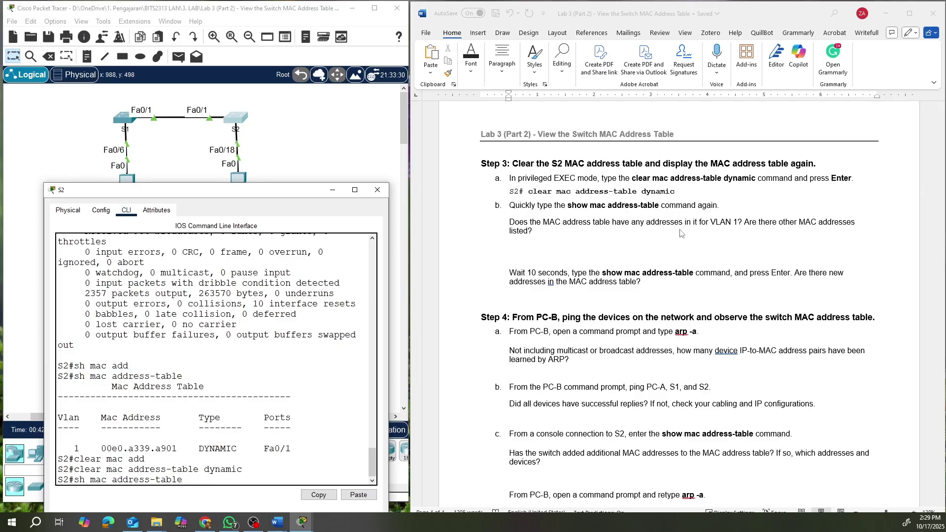
{"action": "key", "text": "Return"}
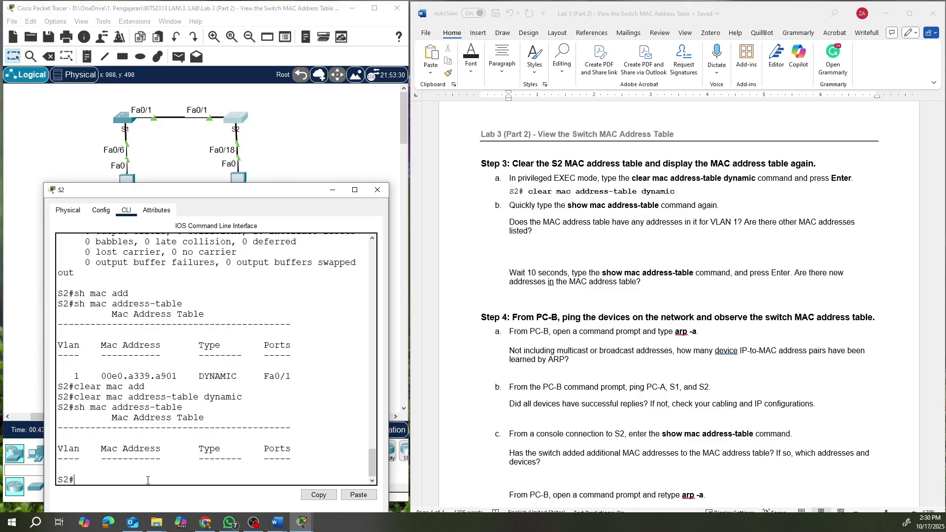
{"action": "key", "text": "Up"}
{"action": "key", "text": "Return"}
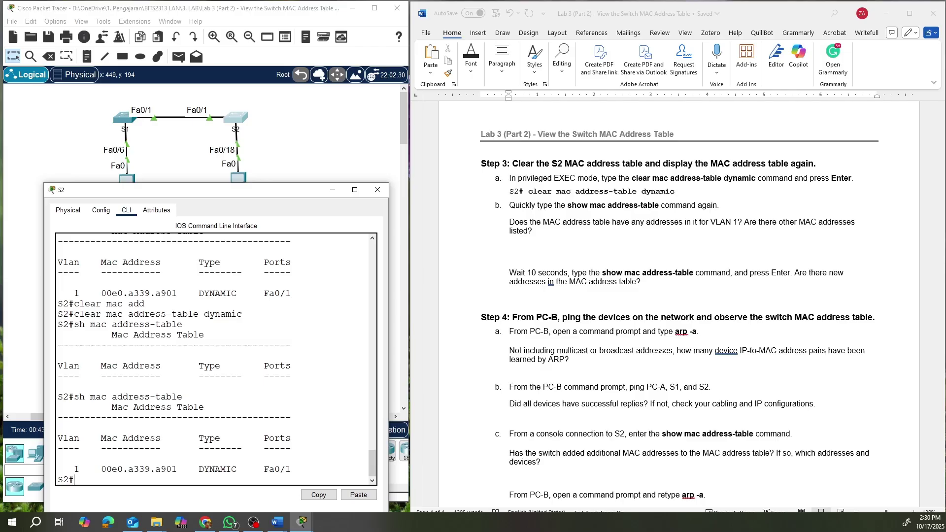
Bring up PC-B's Command Prompt window and place it beside the lab document's Step 4 instructions
{"action": "scroll", "coordinate": [541, 332], "scroll_direction": "down", "scroll_amount": 5}
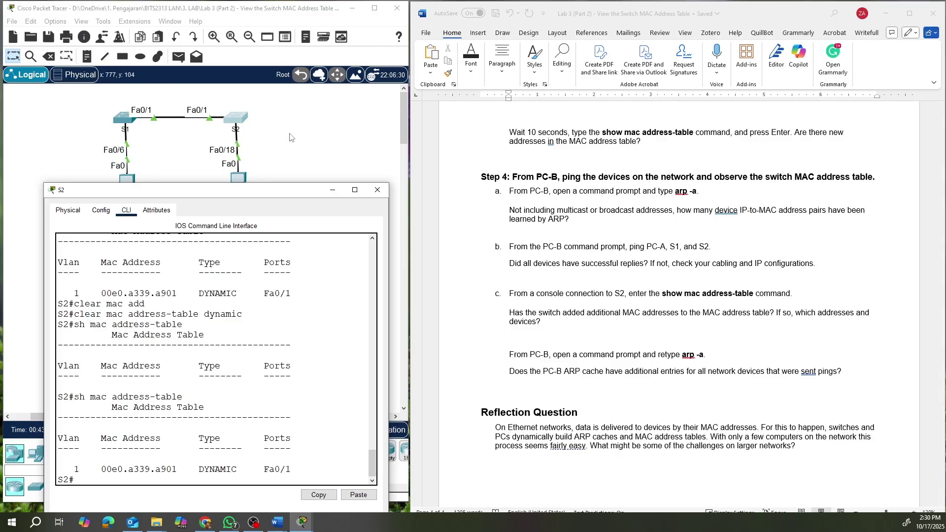
{"action": "left_click", "coordinate": [269, 178]}
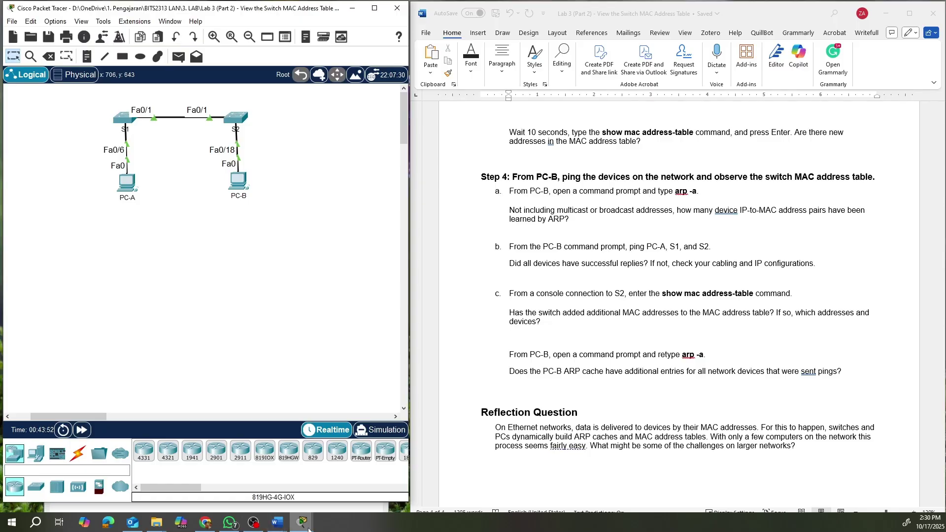
{"action": "mouse_move", "coordinate": [305, 525]}
{"action": "left_click", "coordinate": [285, 474]}
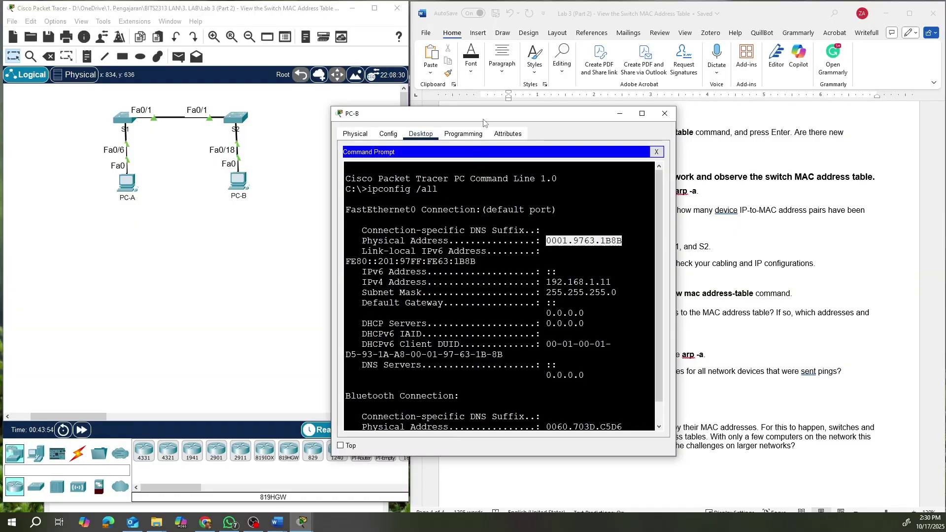
{"action": "left_click_drag", "start_coordinate": [483, 122], "coordinate": [250, 179]}
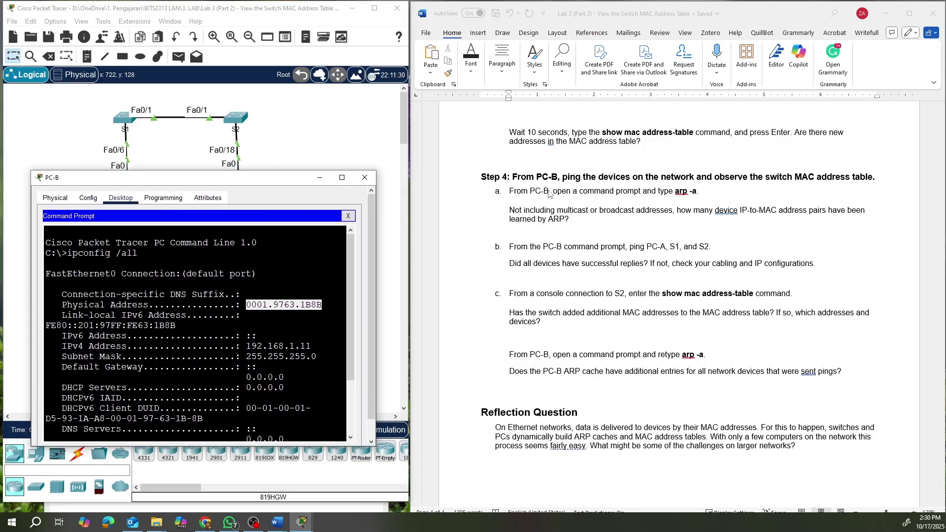
Page past PC-B's remaining ipconfig output to the prompt, and list the ARP cache with arp -a
{"action": "scroll", "coordinate": [119, 413], "scroll_direction": "down", "scroll_amount": 5}
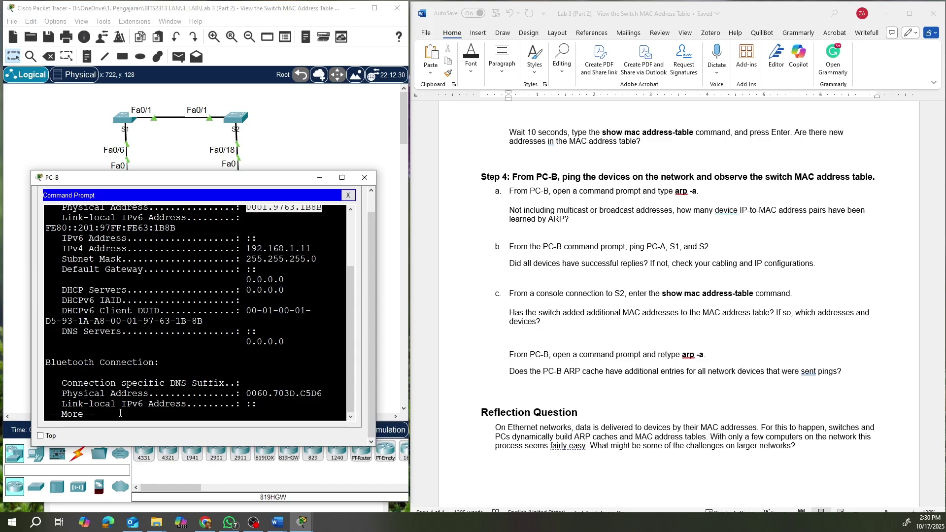
{"action": "key", "text": "space"}
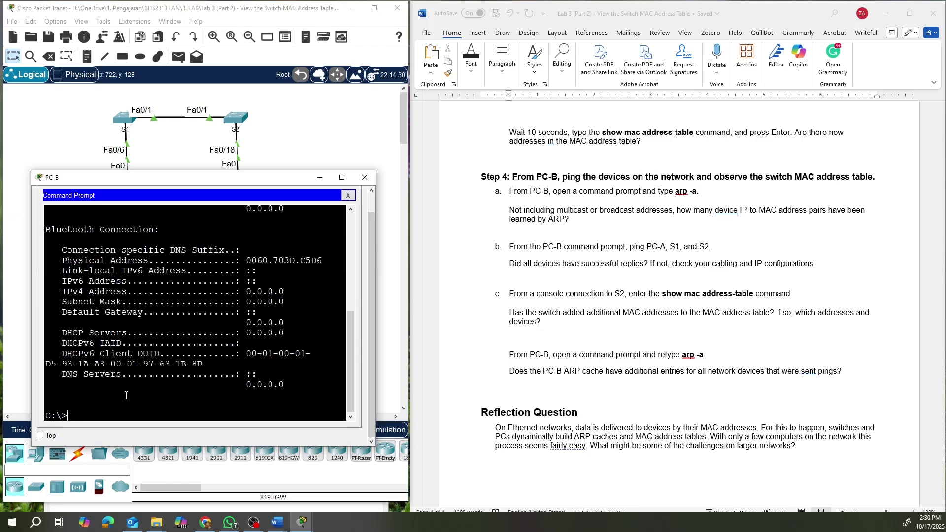
{"action": "type", "text": "arp -a"}
{"action": "key", "text": "Return"}
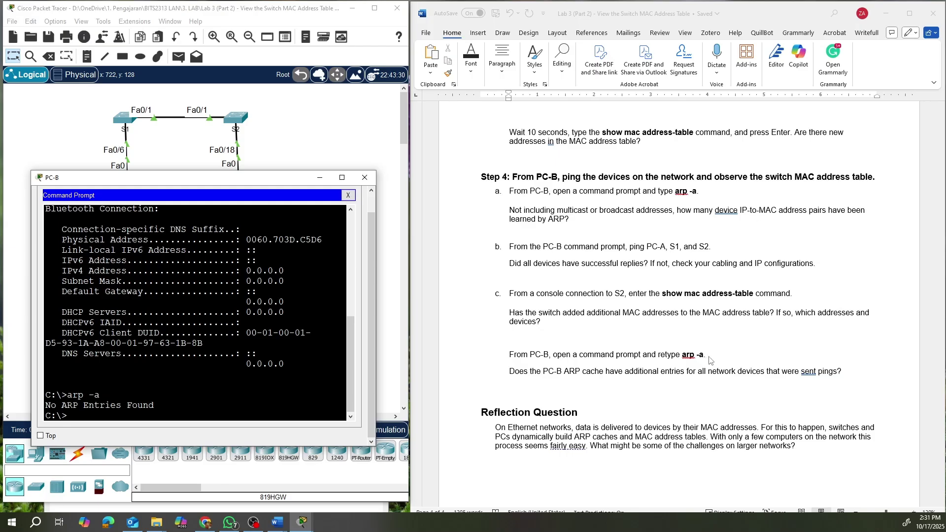
Look up PC-A's IP address in the lab's Addressing Table and ping 192.168.1.10 from PC-B
{"action": "scroll", "coordinate": [709, 356], "scroll_direction": "up", "scroll_amount": 15}
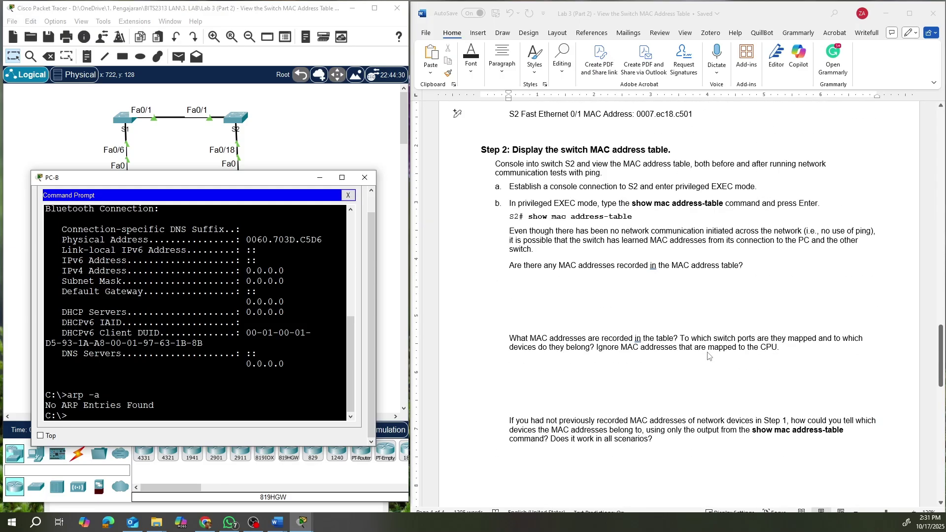
{"action": "scroll", "coordinate": [709, 356], "scroll_direction": "up", "scroll_amount": 10}
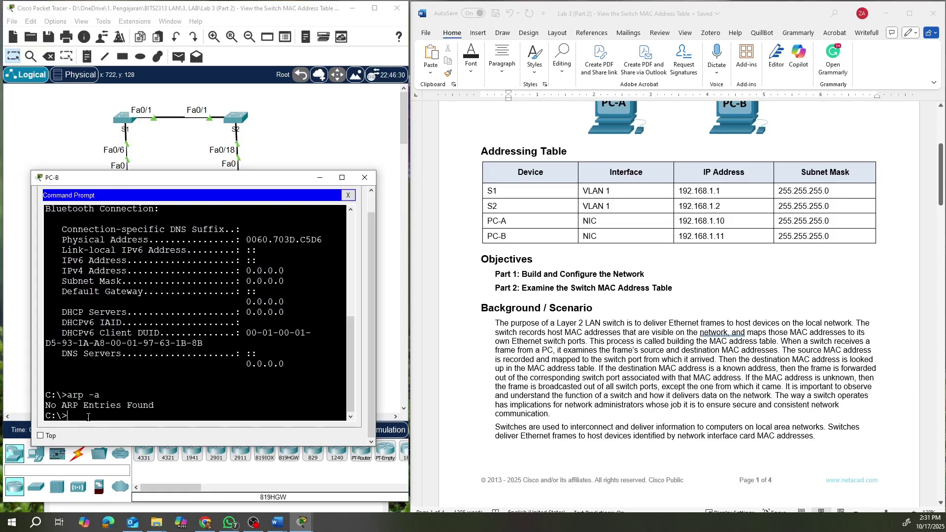
{"action": "type", "text": "ping 192.168."}
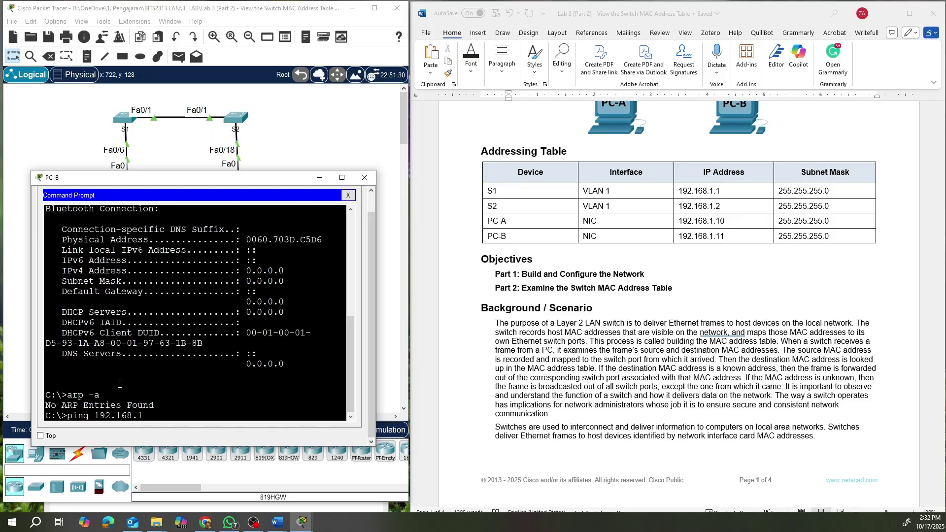
{"action": "type", "text": "1.10"}
{"action": "key", "text": "Return"}
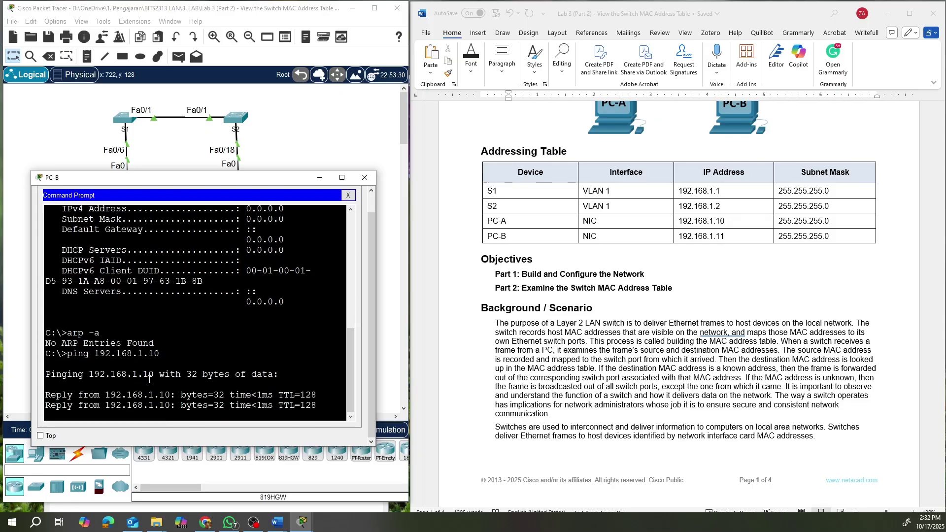
Return to the lab's Step 4, rerun sh mac address-table on S2, and highlight S1's address in the previous table
{"action": "scroll", "coordinate": [616, 398], "scroll_direction": "down", "scroll_amount": 20}
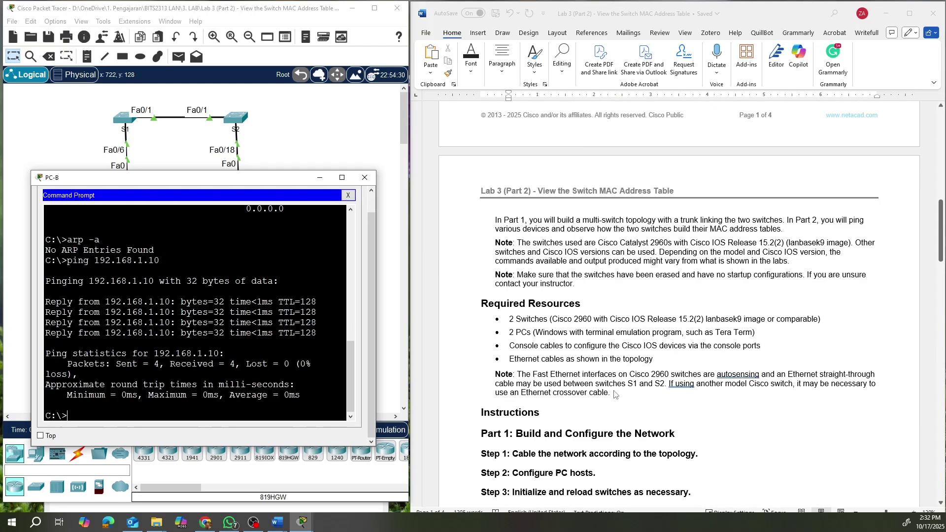
{"action": "scroll", "coordinate": [615, 395], "scroll_direction": "down", "scroll_amount": 15}
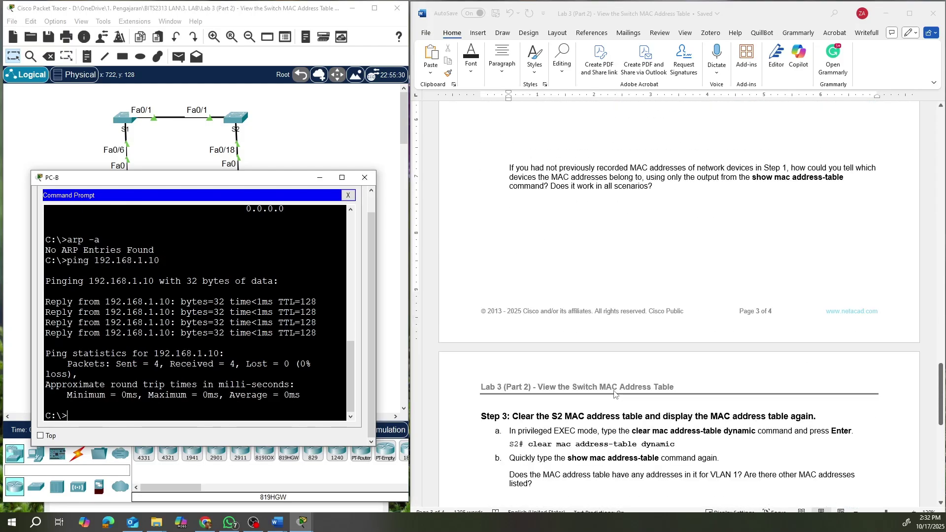
{"action": "scroll", "coordinate": [614, 395], "scroll_direction": "down", "scroll_amount": 2}
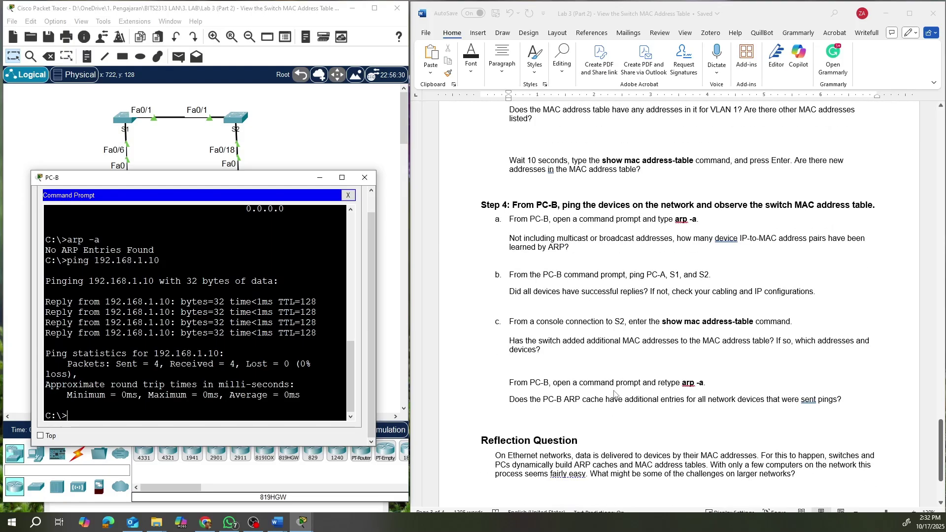
{"action": "scroll", "coordinate": [616, 394], "scroll_direction": "down", "scroll_amount": 1}
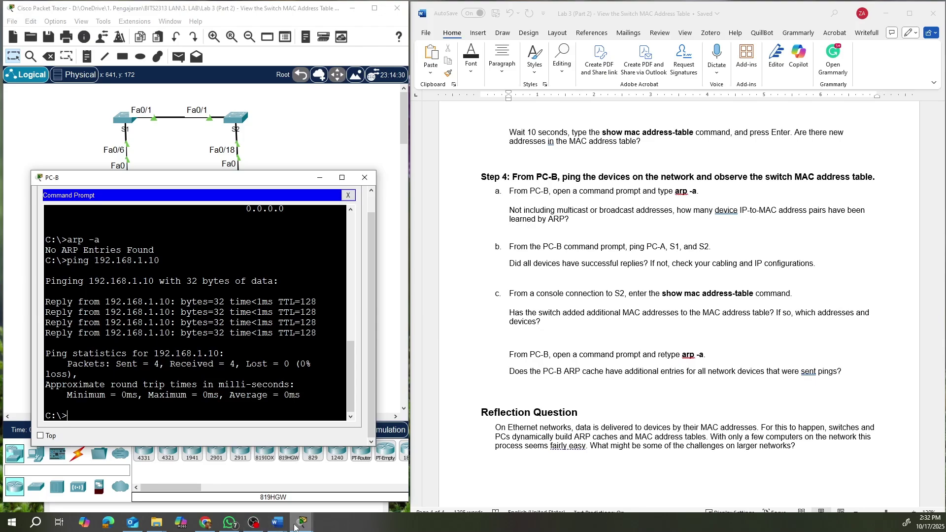
{"action": "mouse_move", "coordinate": [296, 525]}
{"action": "mouse_move", "coordinate": [326, 499]}
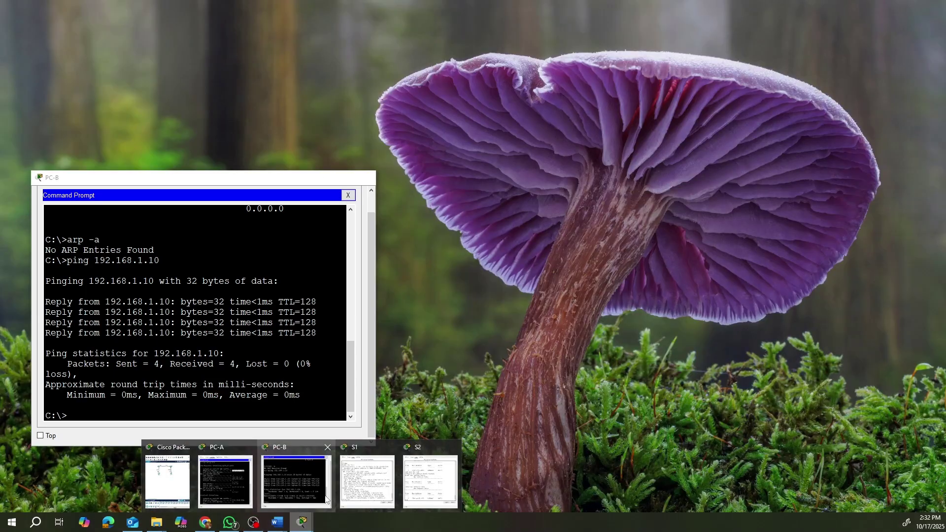
{"action": "left_click", "coordinate": [439, 487]}
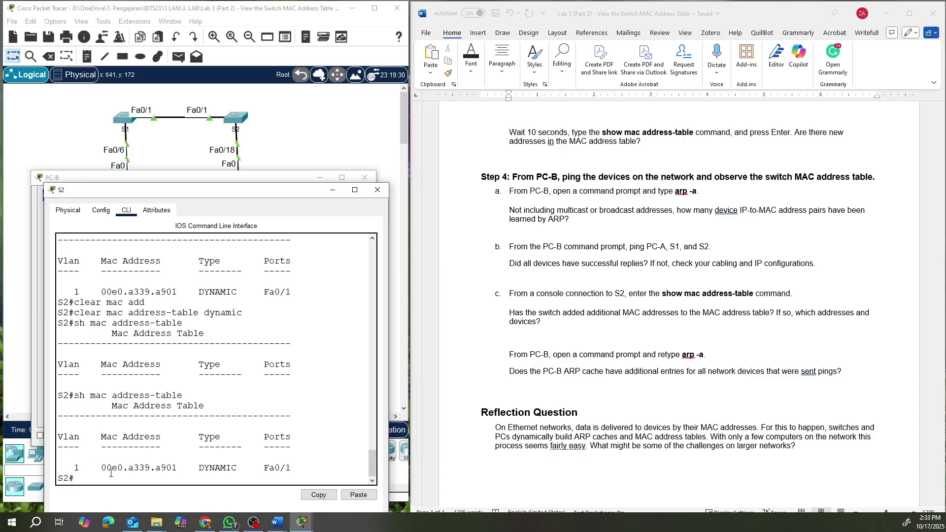
{"action": "key", "text": "Up"}
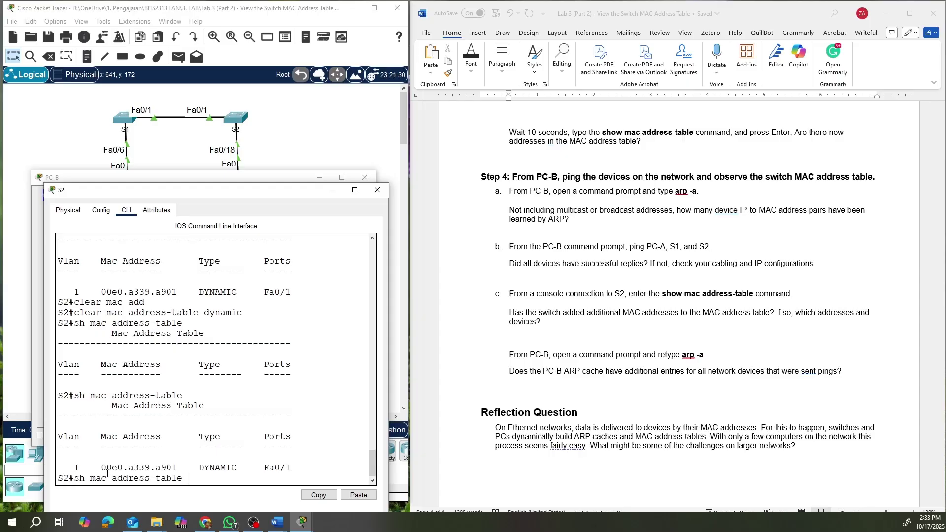
{"action": "key", "text": "Return"}
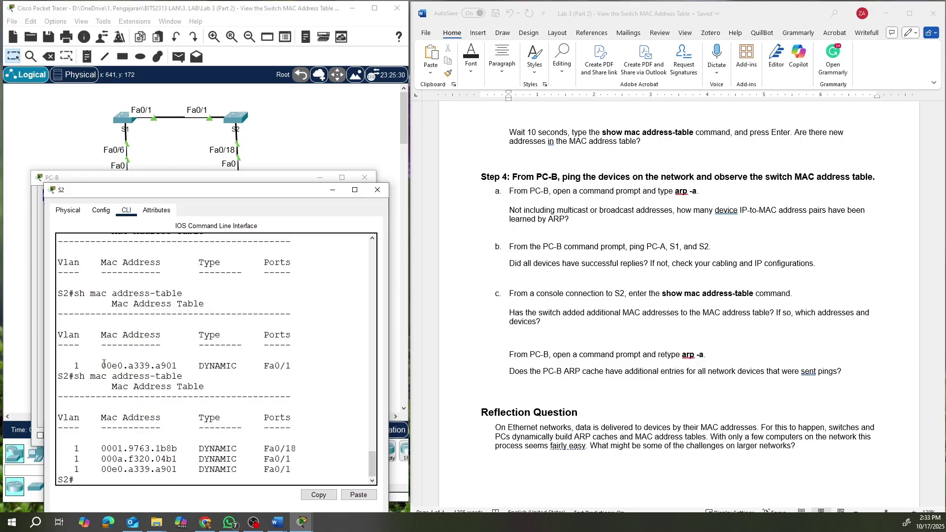
{"action": "left_click_drag", "start_coordinate": [104, 365], "coordinate": [184, 367]}
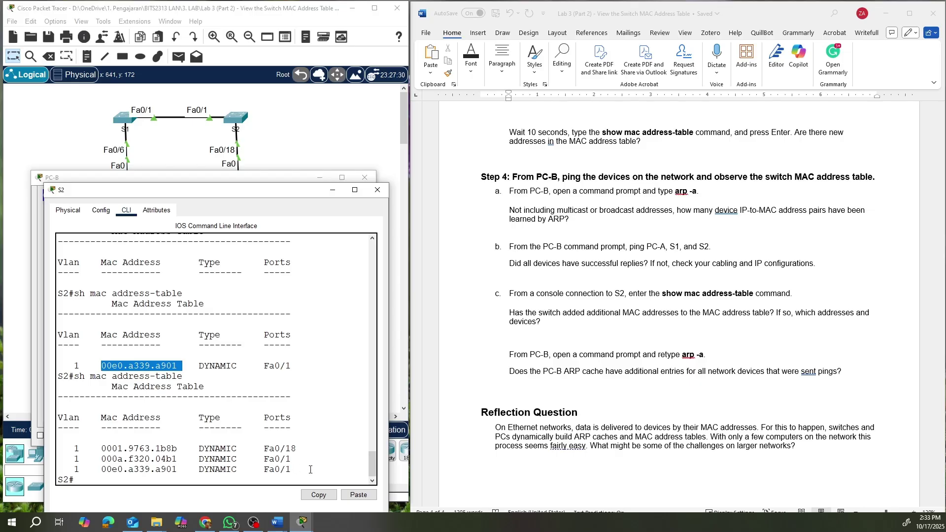
Look up the MAC addresses recorded in the lab's Step 1 and highlight PC-A's and PC-B's entries in S2's latest MAC address table
{"action": "left_click", "coordinate": [137, 463]}
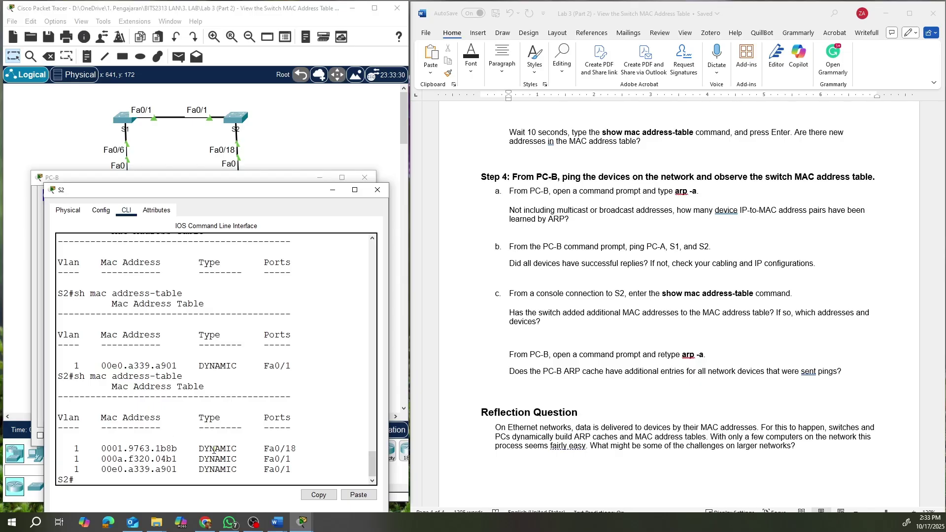
{"action": "scroll", "coordinate": [565, 354], "scroll_direction": "up", "scroll_amount": 15}
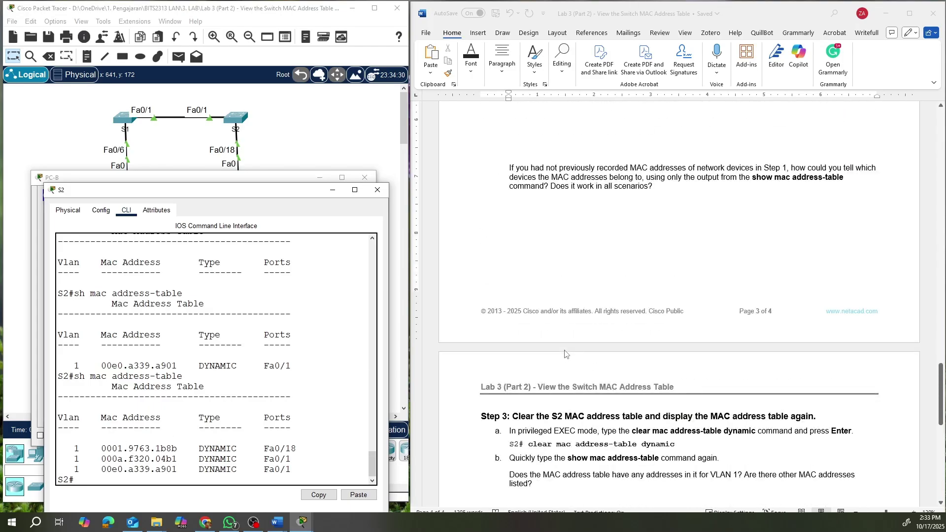
{"action": "scroll", "coordinate": [566, 354], "scroll_direction": "up", "scroll_amount": 7}
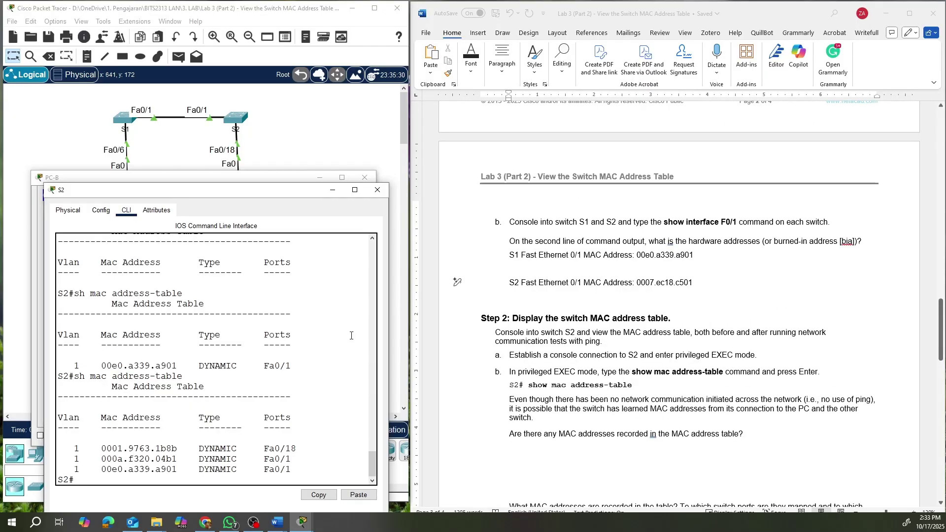
{"action": "scroll", "coordinate": [707, 405], "scroll_direction": "up", "scroll_amount": 4}
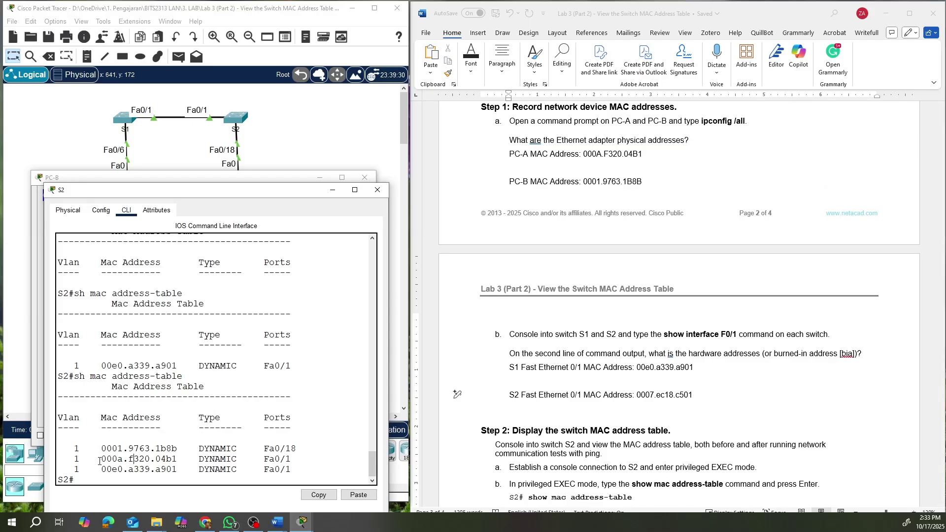
{"action": "left_click_drag", "start_coordinate": [99, 461], "coordinate": [290, 459]}
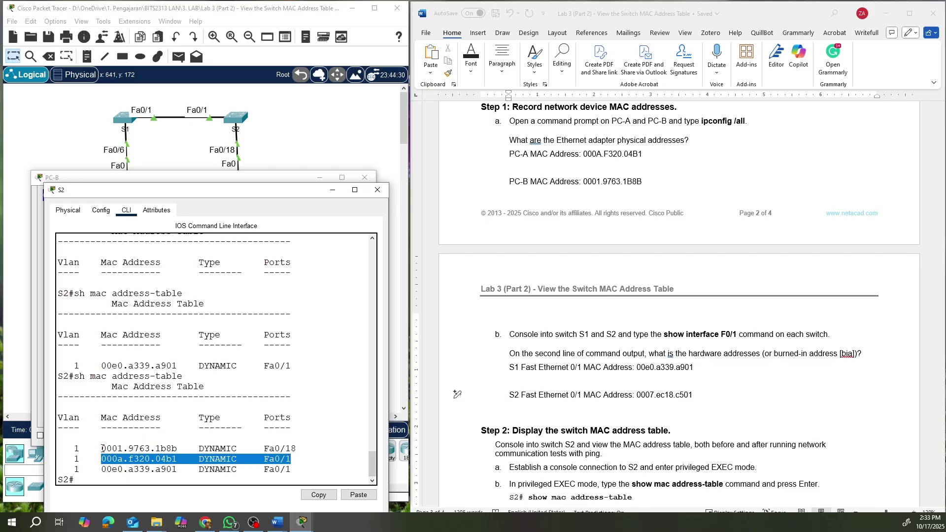
{"action": "left_click_drag", "start_coordinate": [103, 448], "coordinate": [298, 449]}
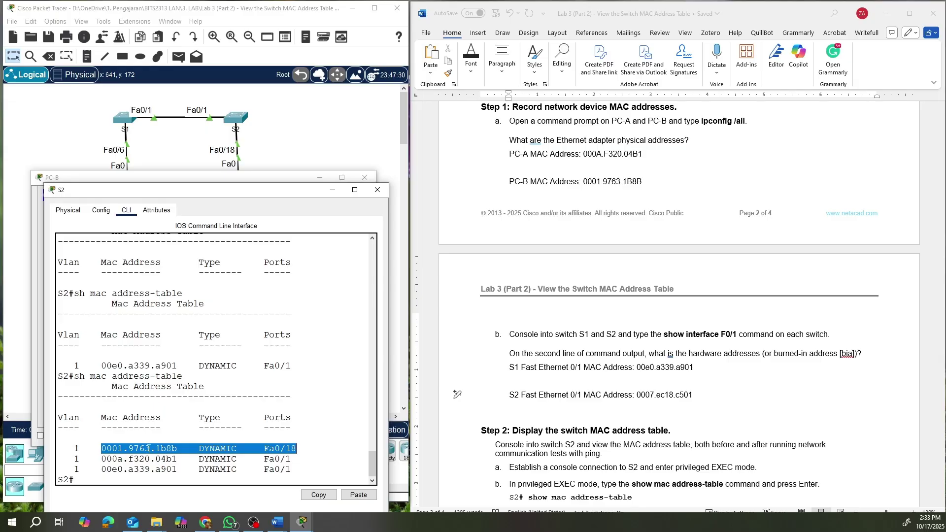
{"action": "left_click", "coordinate": [297, 458]}
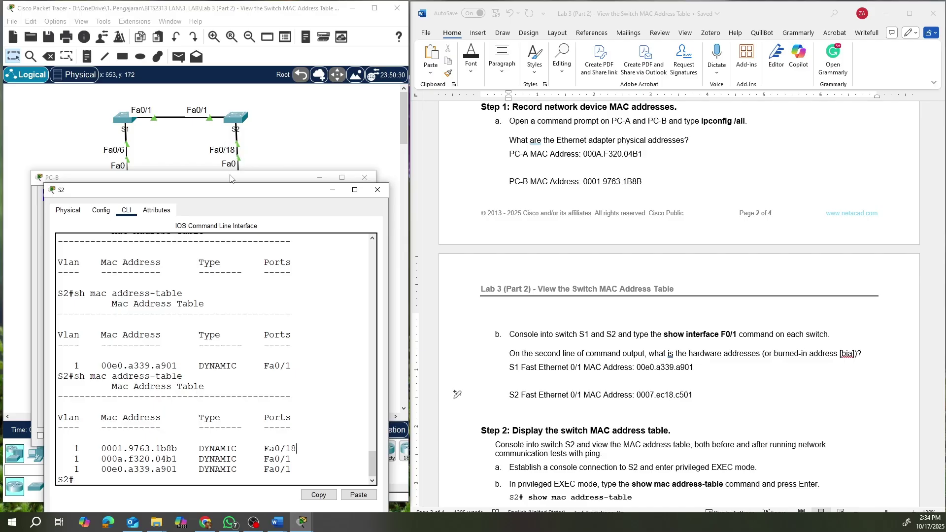
Minimize PC-B's window and move S2's window aside to view the whole topology, returning it beside the lab document after viewing
{"action": "left_click", "coordinate": [320, 178]}
{"action": "left_click_drag", "start_coordinate": [278, 193], "coordinate": [509, 129]}
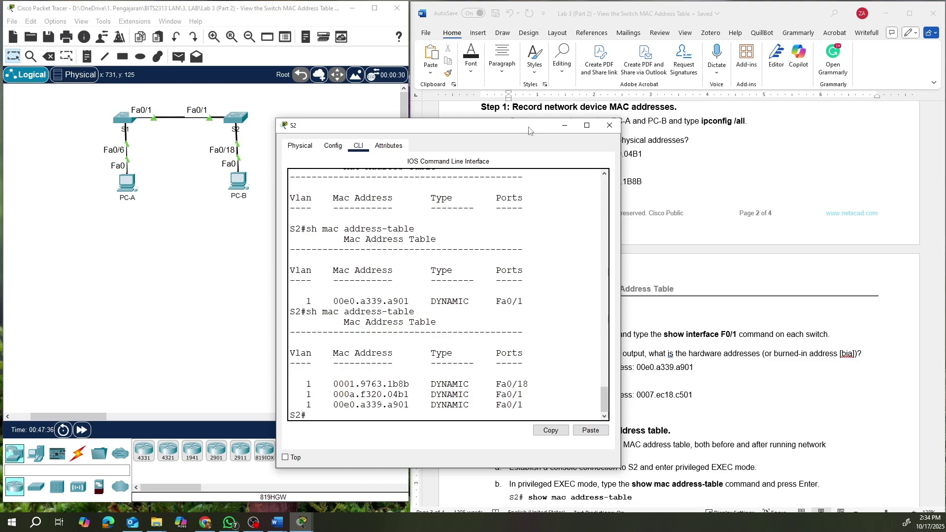
{"action": "left_click_drag", "start_coordinate": [507, 128], "coordinate": [595, 171]}
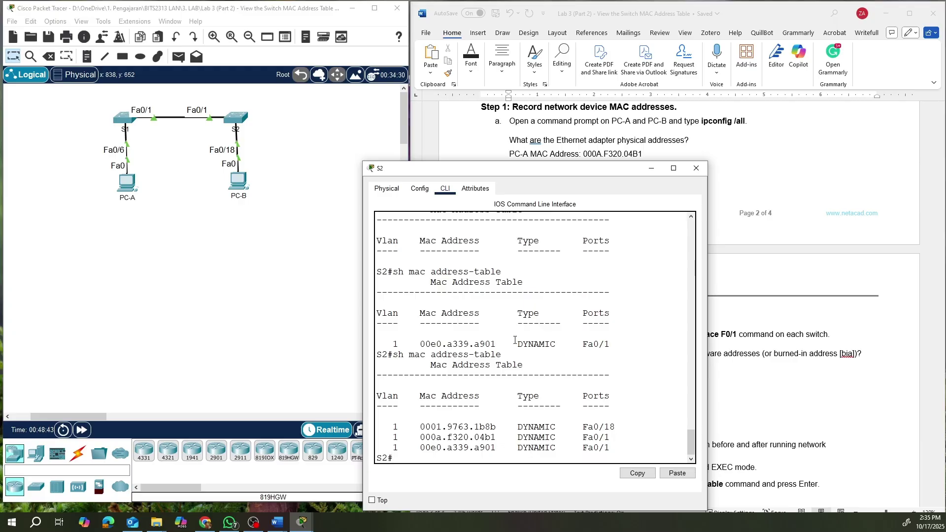
{"action": "left_click_drag", "start_coordinate": [542, 168], "coordinate": [220, 151]}
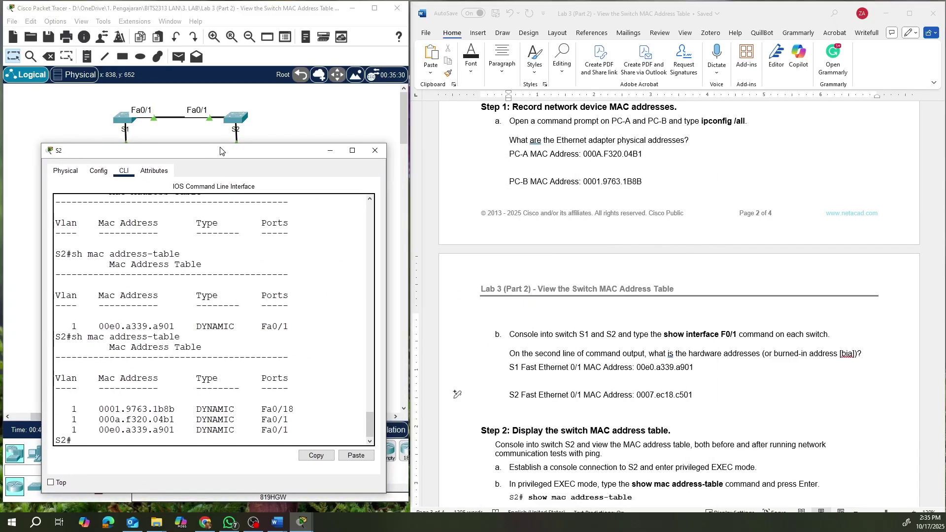
Return to the lab's Step 4, bring back PC-B's Command Prompt, and list the ARP cache again with arp -a
{"action": "scroll", "coordinate": [701, 351], "scroll_direction": "down", "scroll_amount": 3}
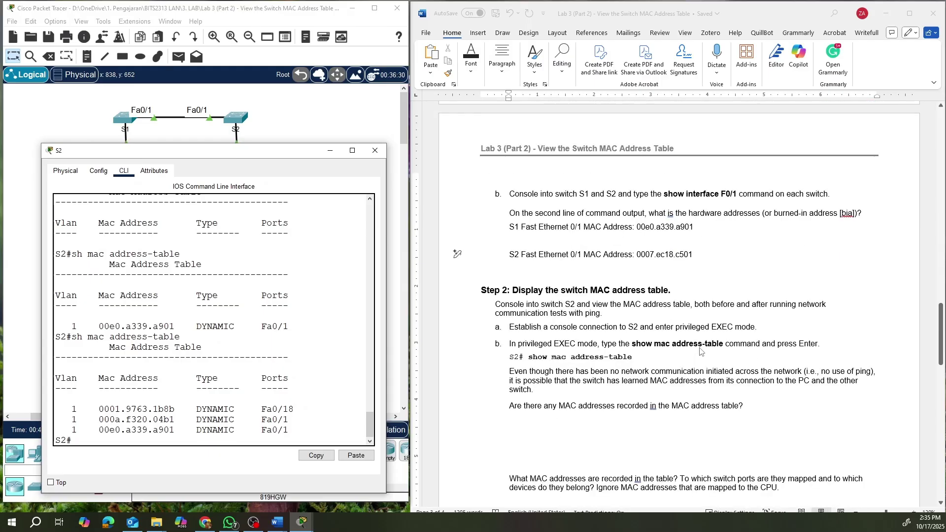
{"action": "scroll", "coordinate": [701, 351], "scroll_direction": "down", "scroll_amount": 12}
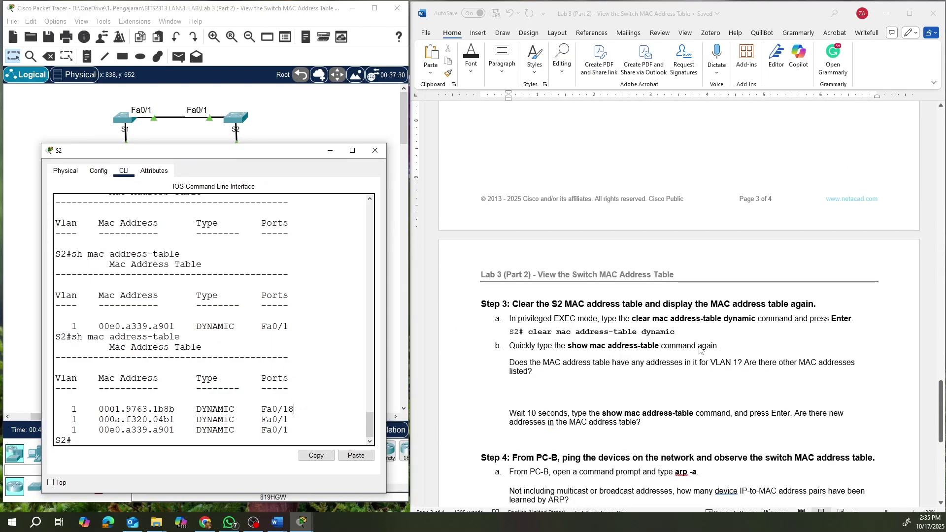
{"action": "scroll", "coordinate": [701, 350], "scroll_direction": "down", "scroll_amount": 5}
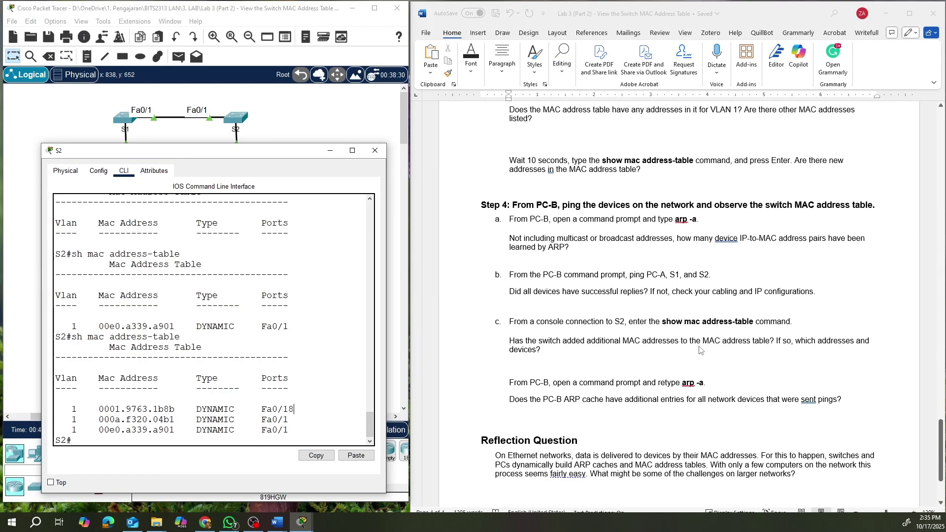
{"action": "scroll", "coordinate": [701, 350], "scroll_direction": "down", "scroll_amount": 1}
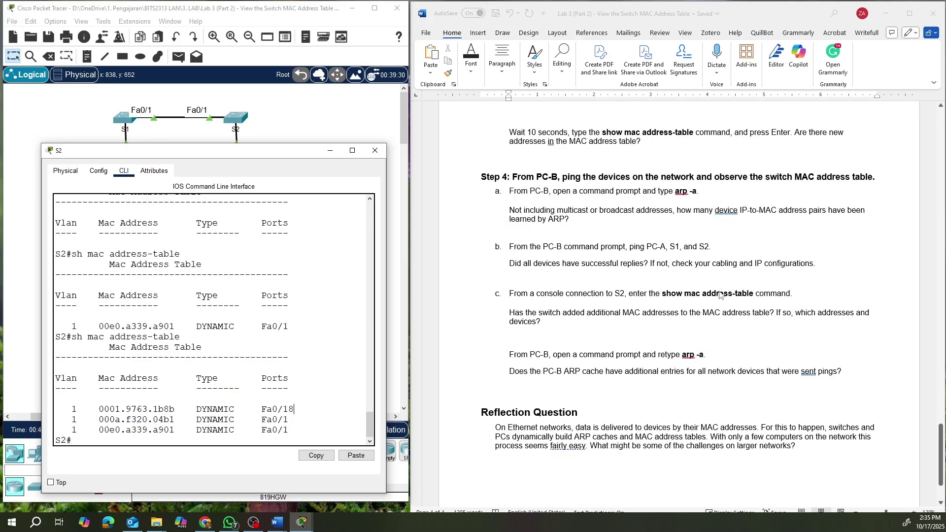
{"action": "mouse_move", "coordinate": [302, 522]}
{"action": "left_click", "coordinate": [305, 486]}
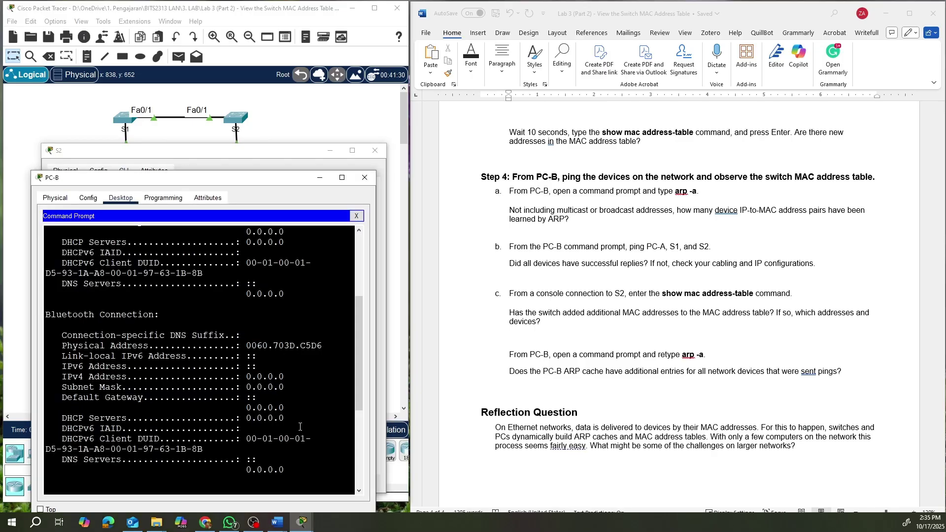
{"action": "scroll", "coordinate": [229, 438], "scroll_direction": "down", "scroll_amount": 6}
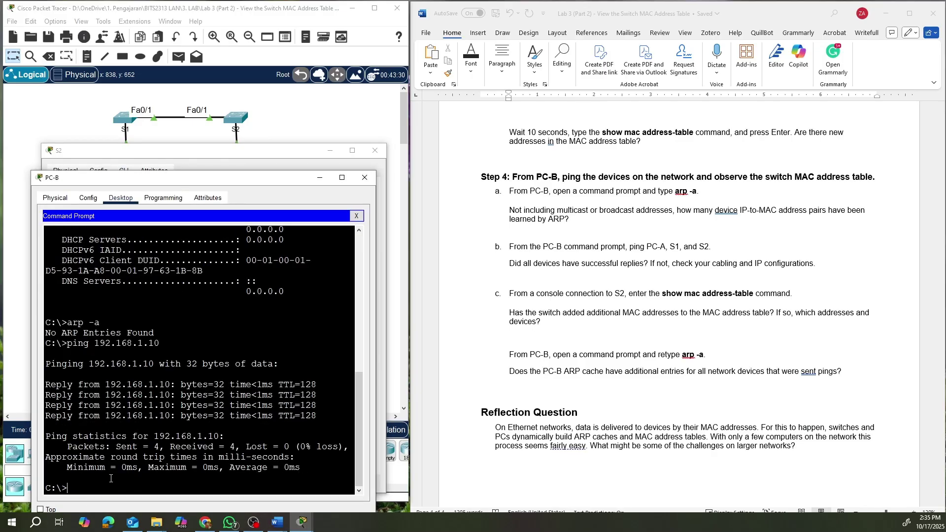
{"action": "type", "text": "arp -a"}
{"action": "key", "text": "Return"}
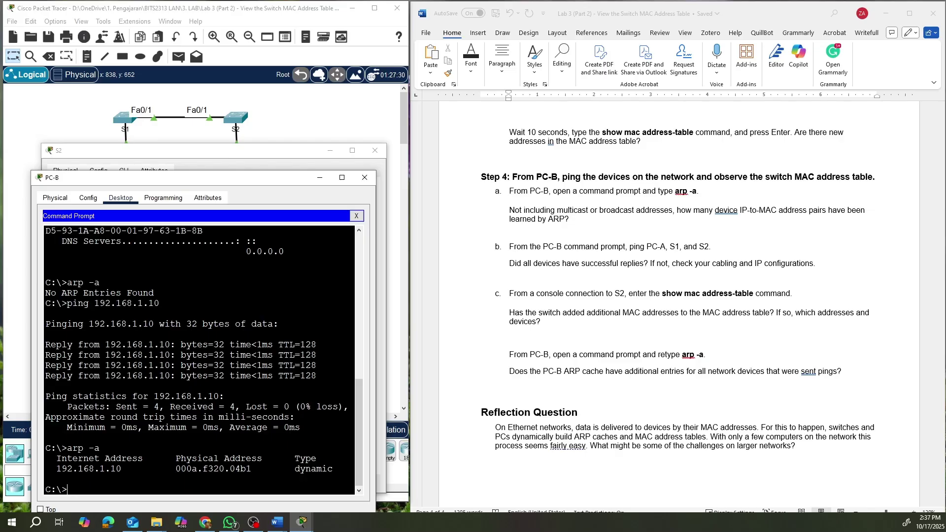
{"action": "key", "text": "alt+Tab"}
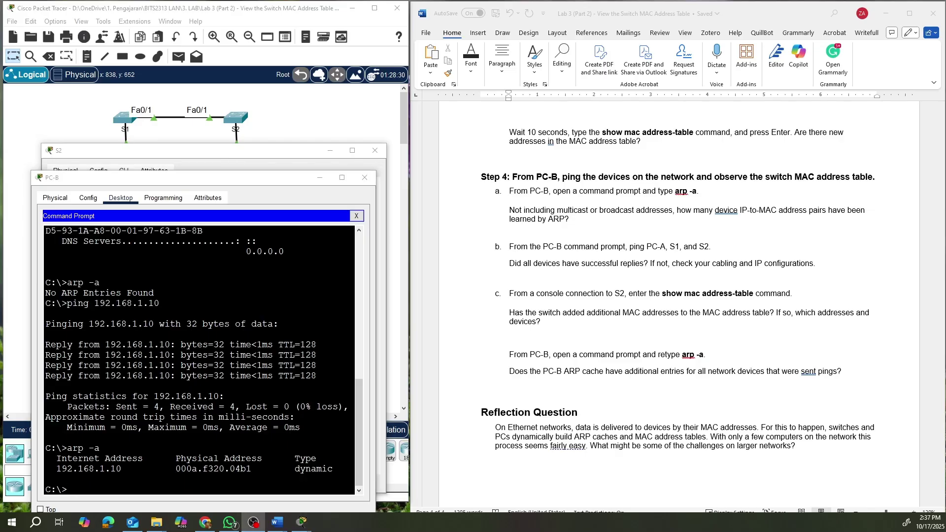